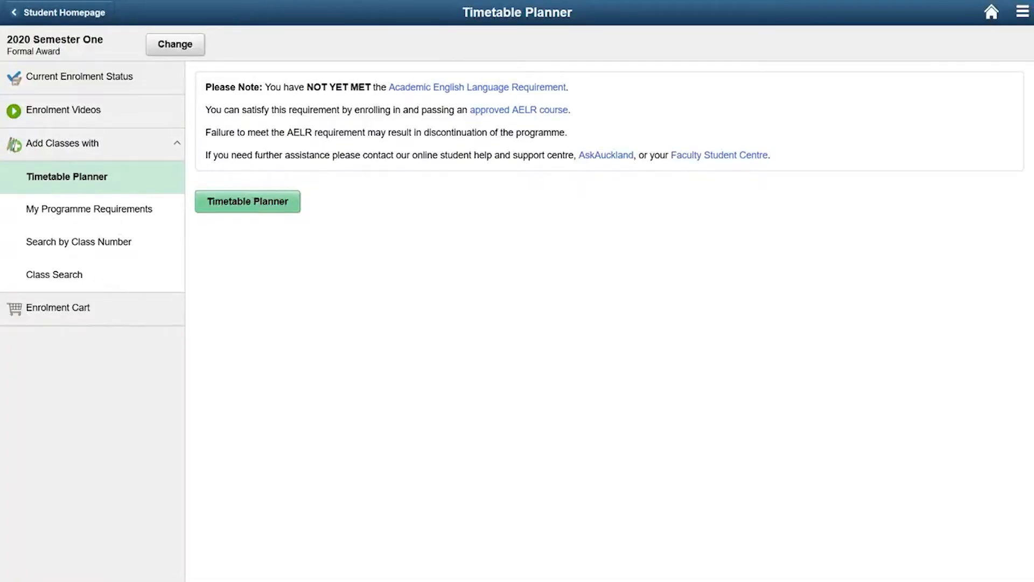
# Open the Timetable Planner and start a course search by cohort for the Bachelor of Science (Biomedical Science) programme.
pyautogui.click(267, 204)
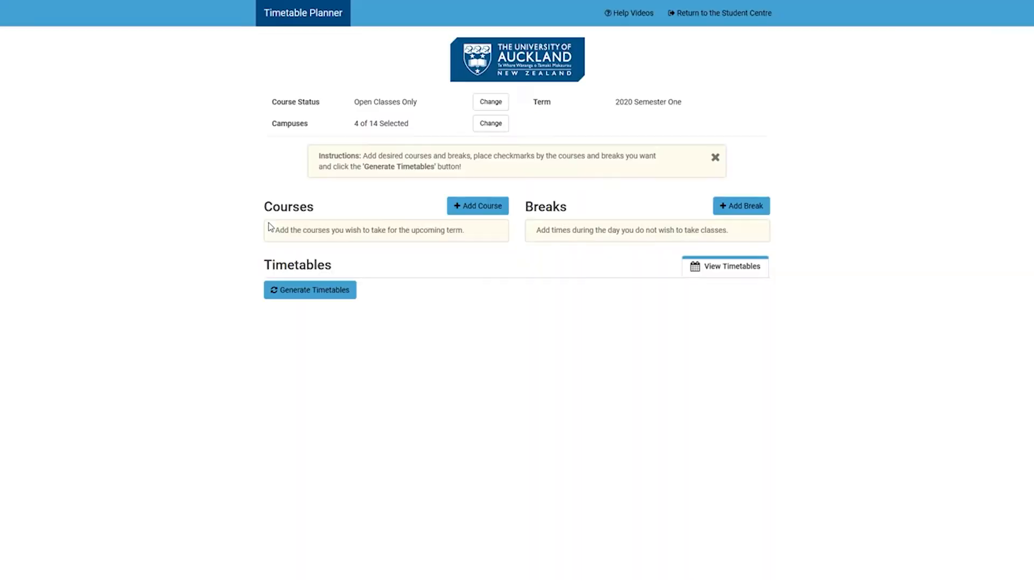
pyautogui.click(468, 208)
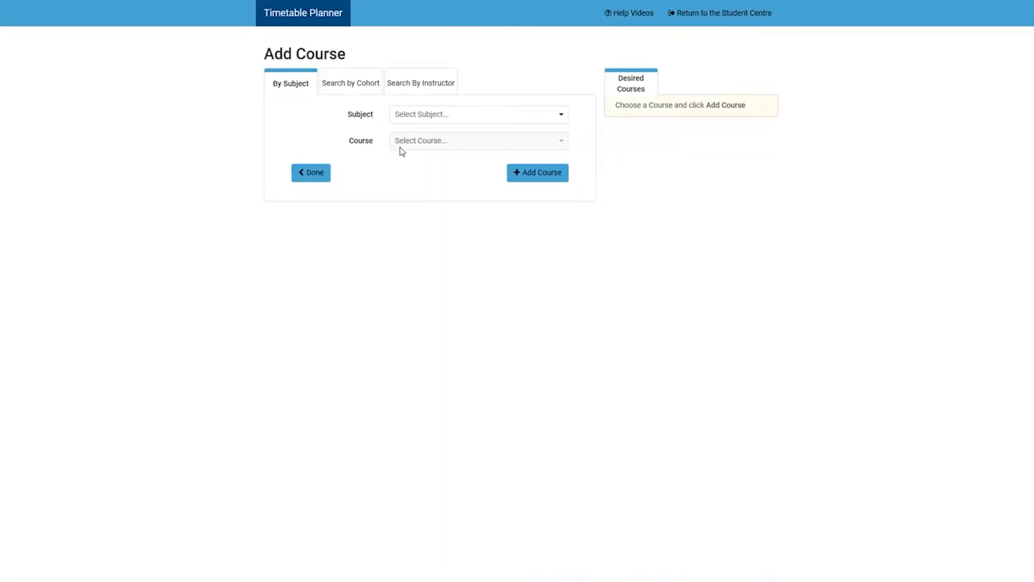
pyautogui.click(372, 91)
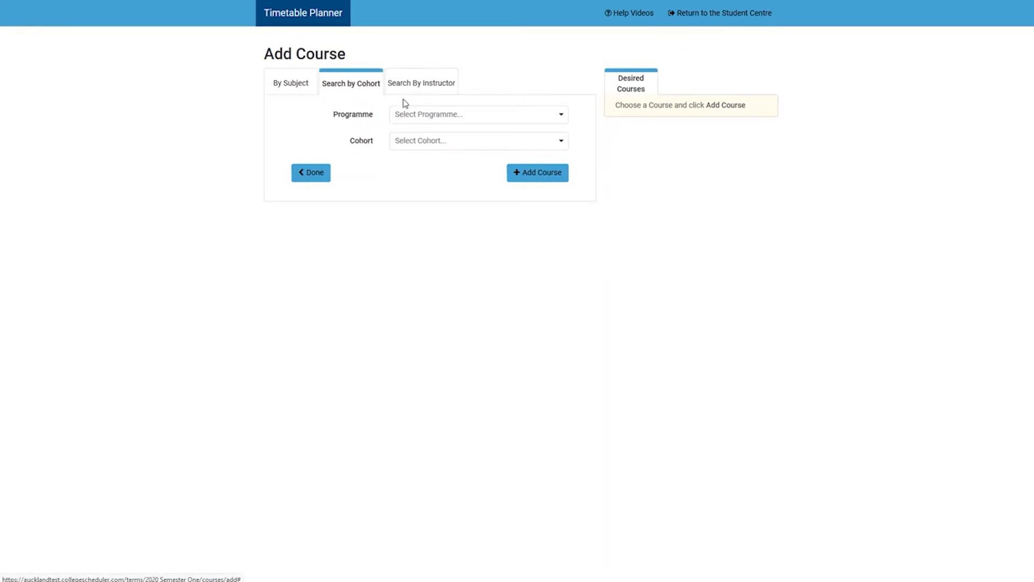
pyautogui.click(560, 118)
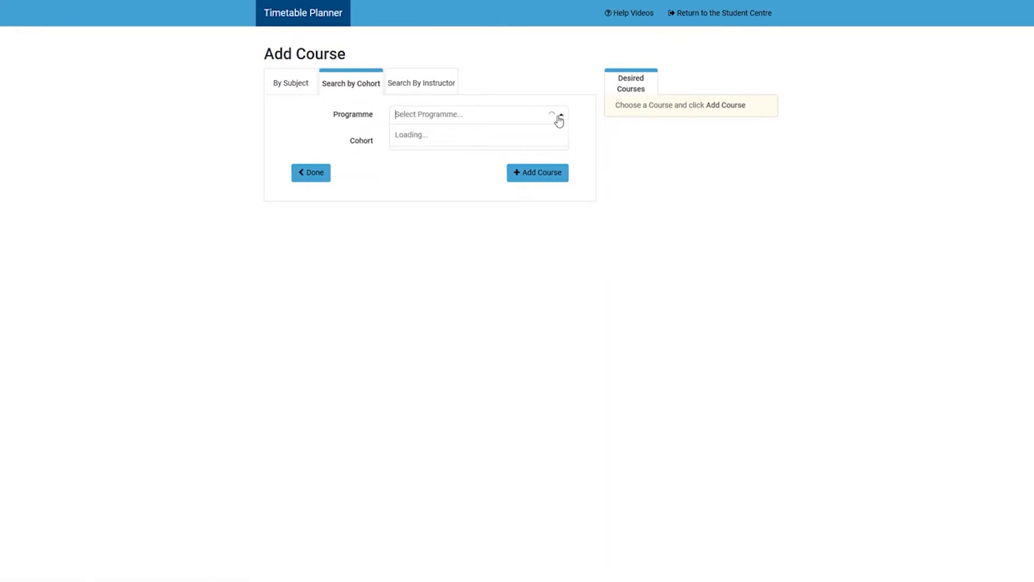
pyautogui.click(536, 156)
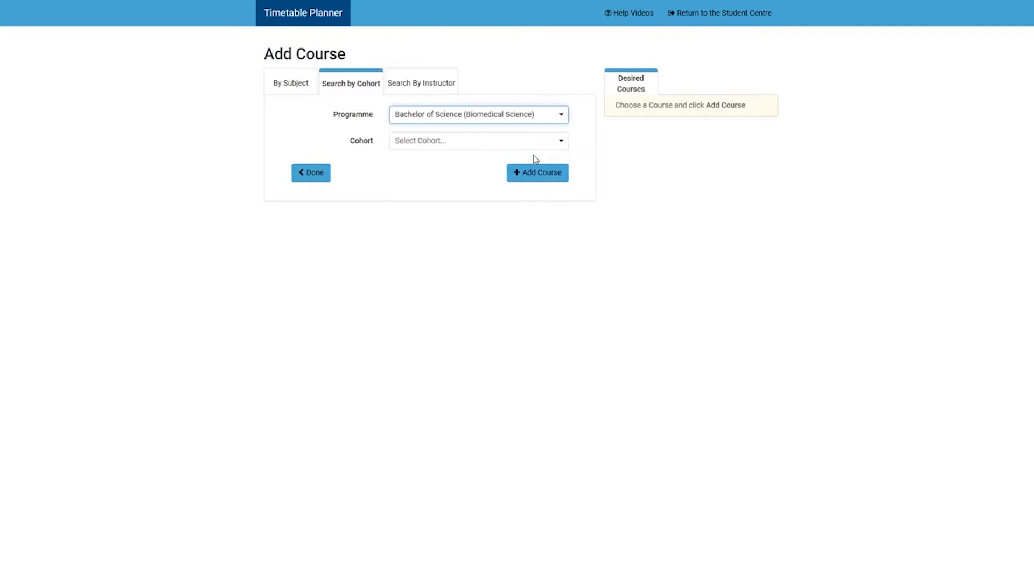
# Look through the programme's cohort options and choose BIOMED 1 Cohort option 1.
pyautogui.click(561, 143)
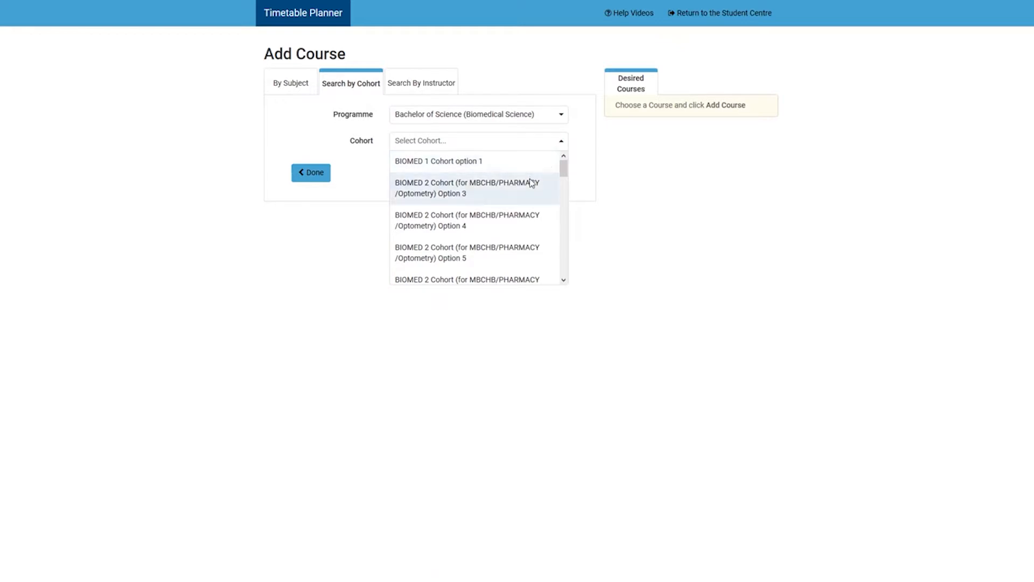
pyautogui.scroll(-5, 533, 188)
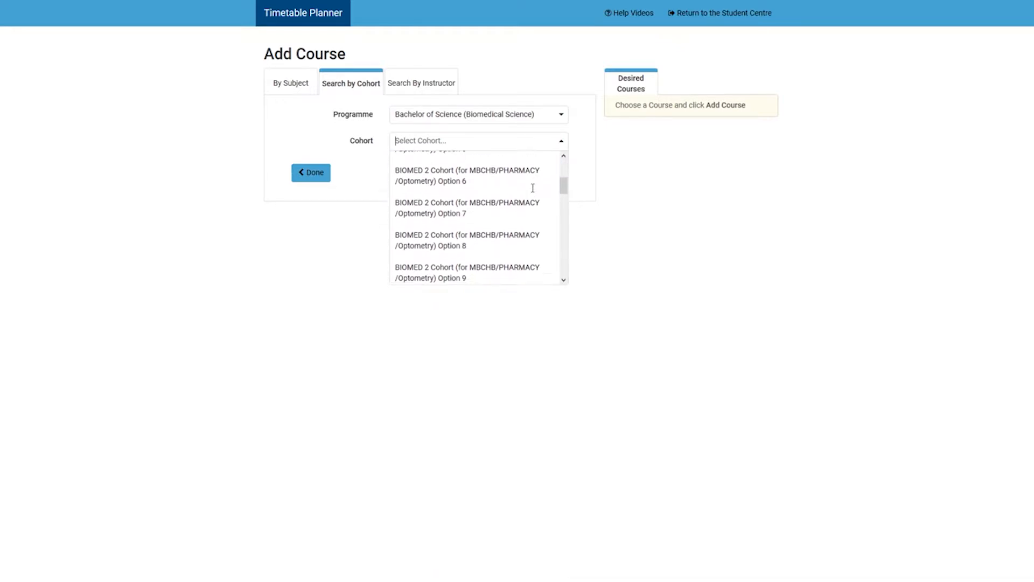
pyautogui.moveTo(557, 197); pyautogui.dragTo(568, 278)
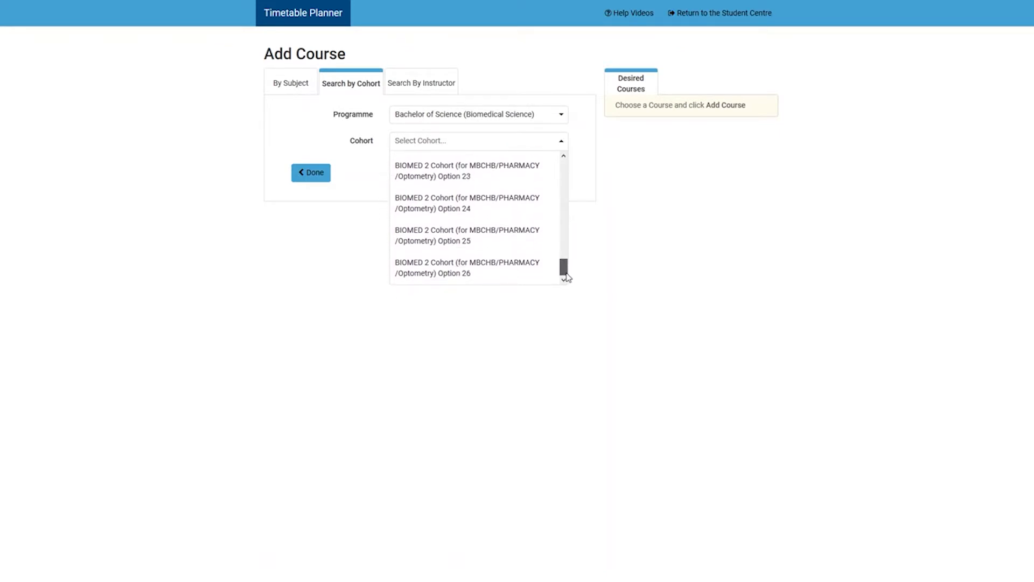
pyautogui.moveTo(568, 278); pyautogui.dragTo(568, 168)
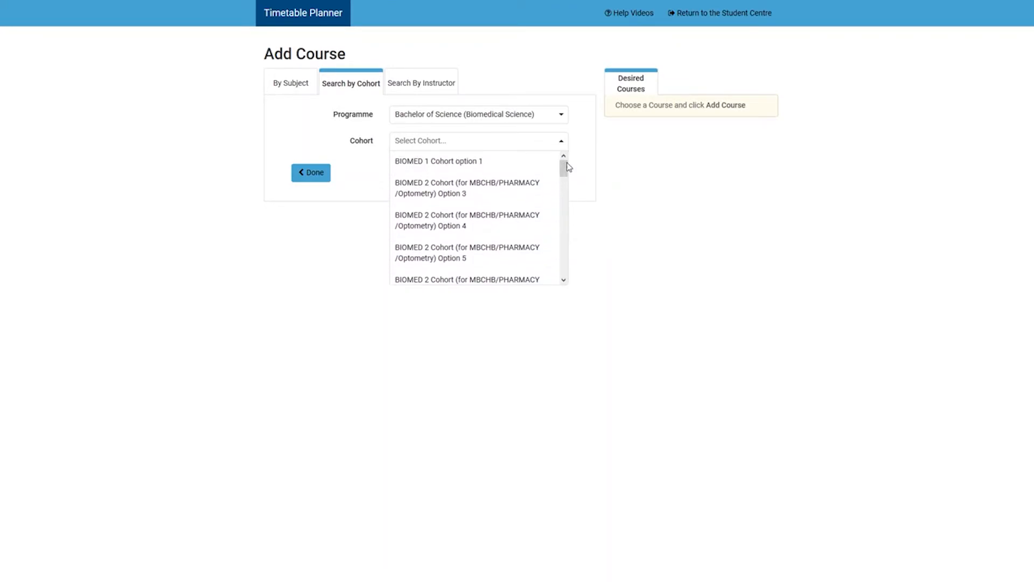
pyautogui.click(527, 168)
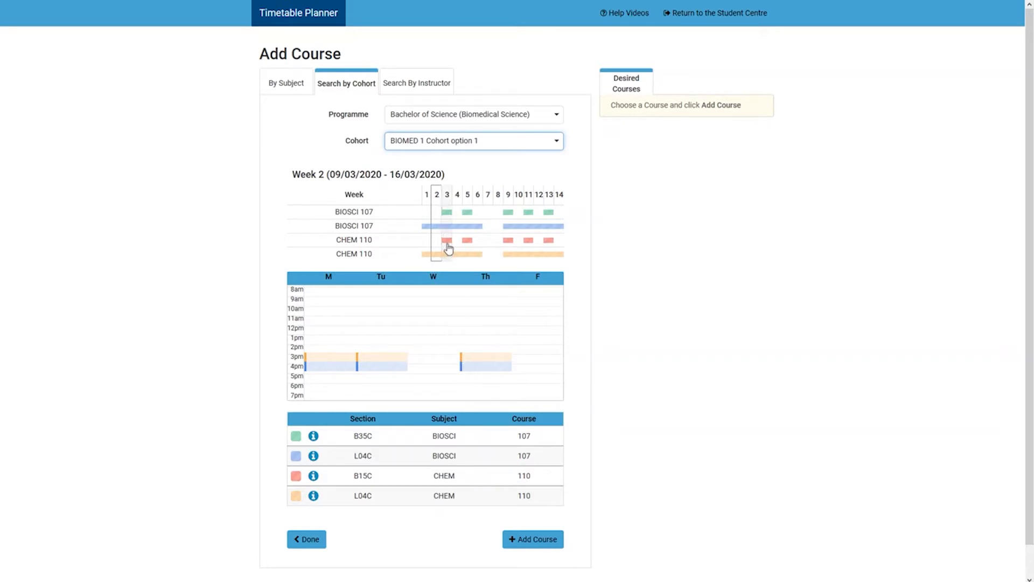
# Preview the cohort's timetable for weeks 3 and 4 and add the cohort to the desired courses.
pyautogui.click(448, 248)
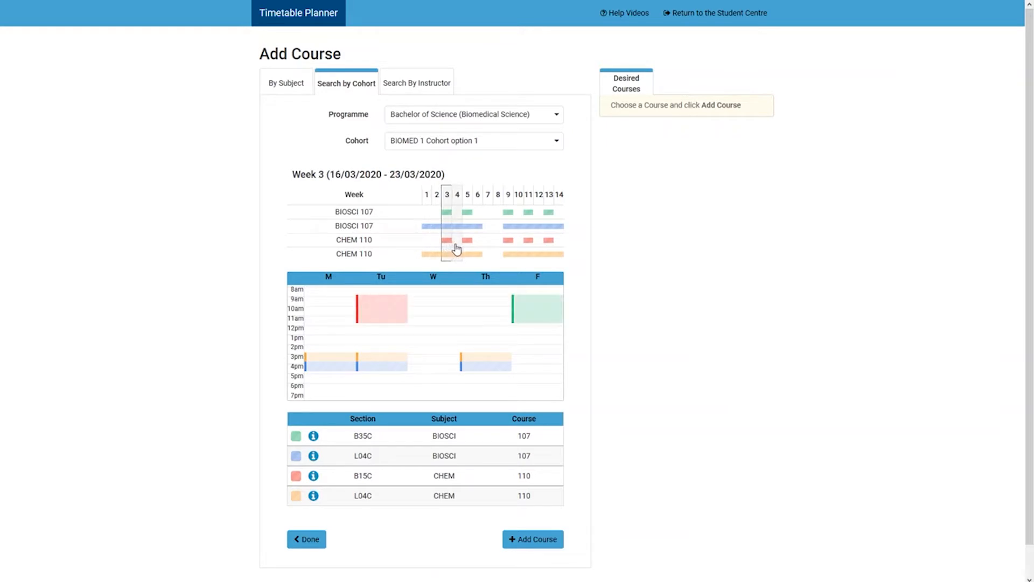
pyautogui.click(457, 248)
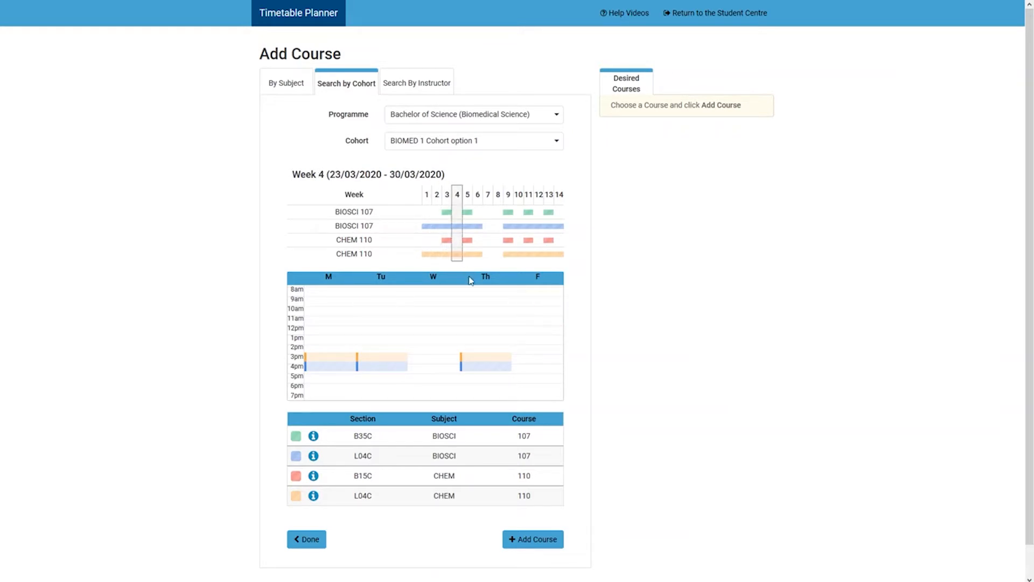
pyautogui.click(527, 544)
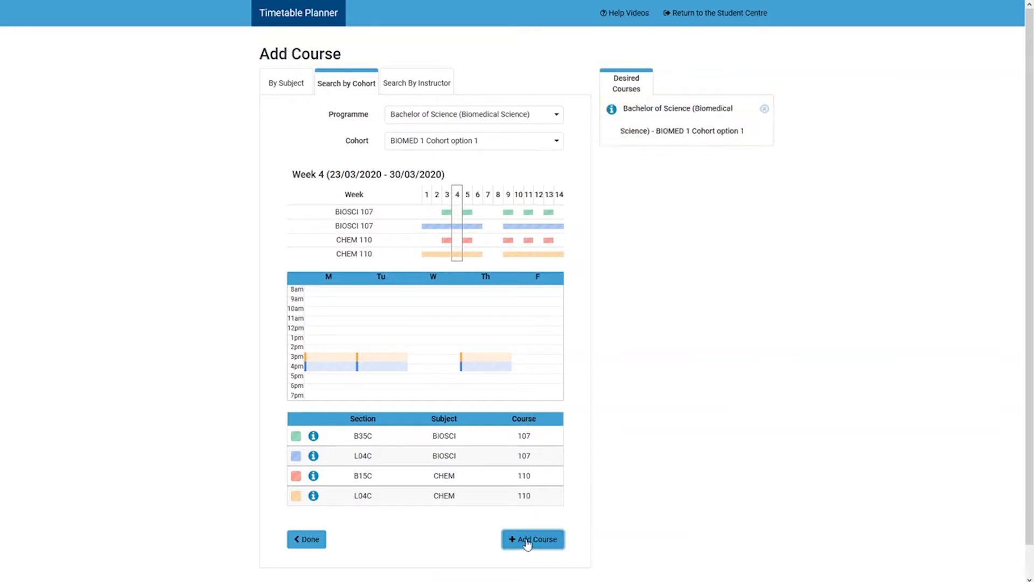
# Find the STATS (Statistics) subject and add course 101 - Introduction to Statistics to the desired courses.
pyautogui.click(286, 86)
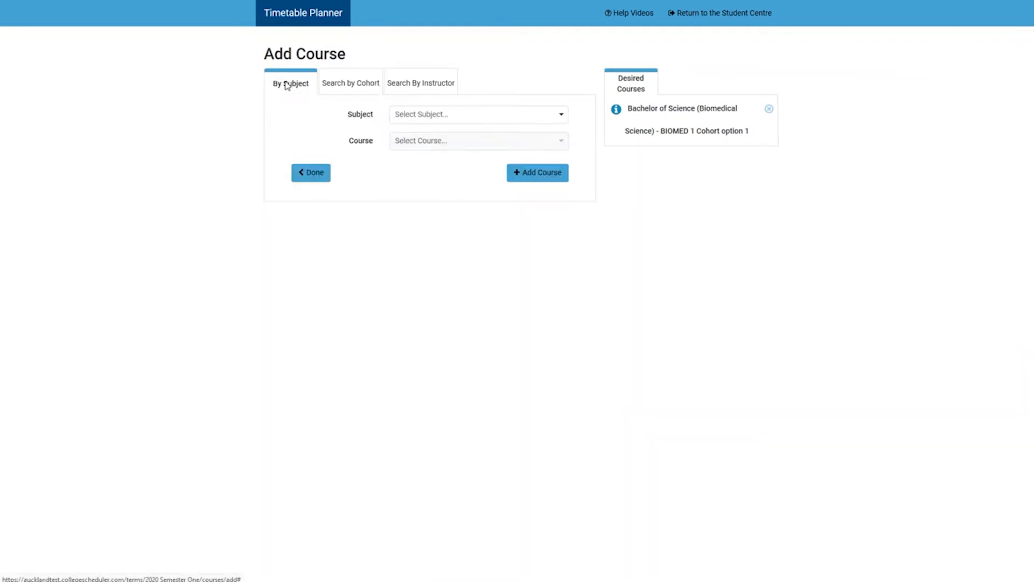
pyautogui.click(560, 117)
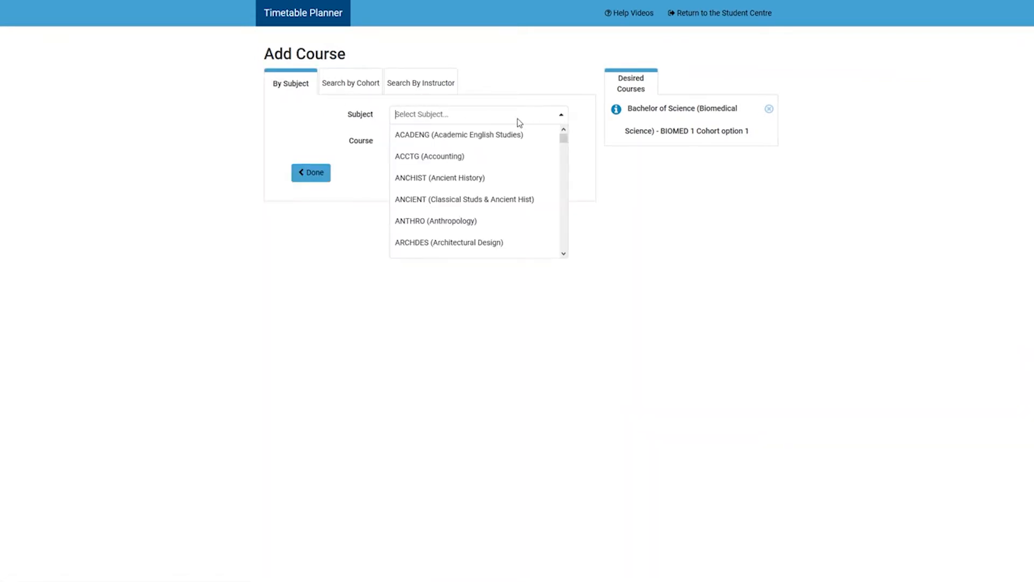
pyautogui.scroll(-4, 505, 144)
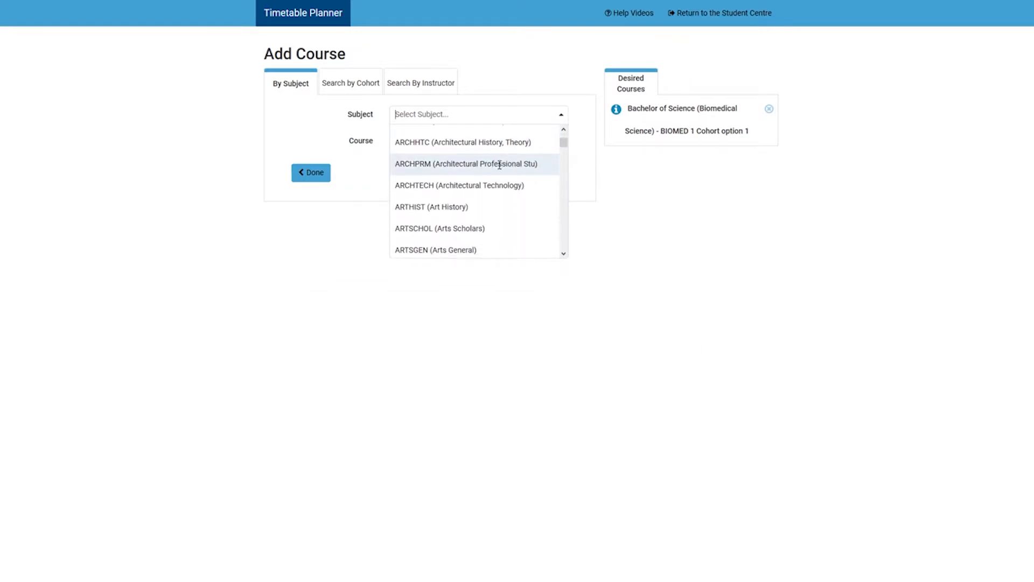
pyautogui.scroll(4, 501, 164)
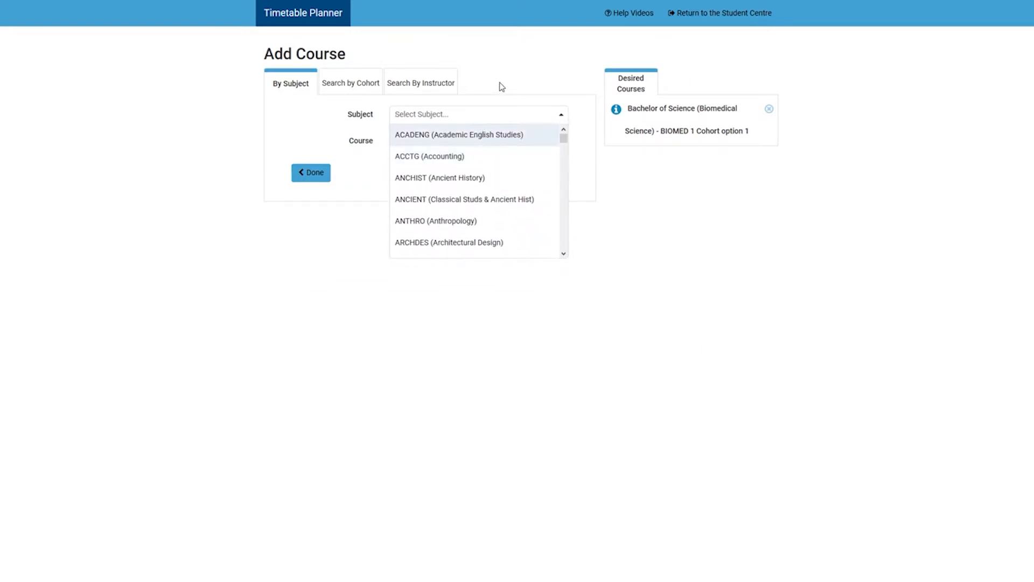
pyautogui.write('STATS')
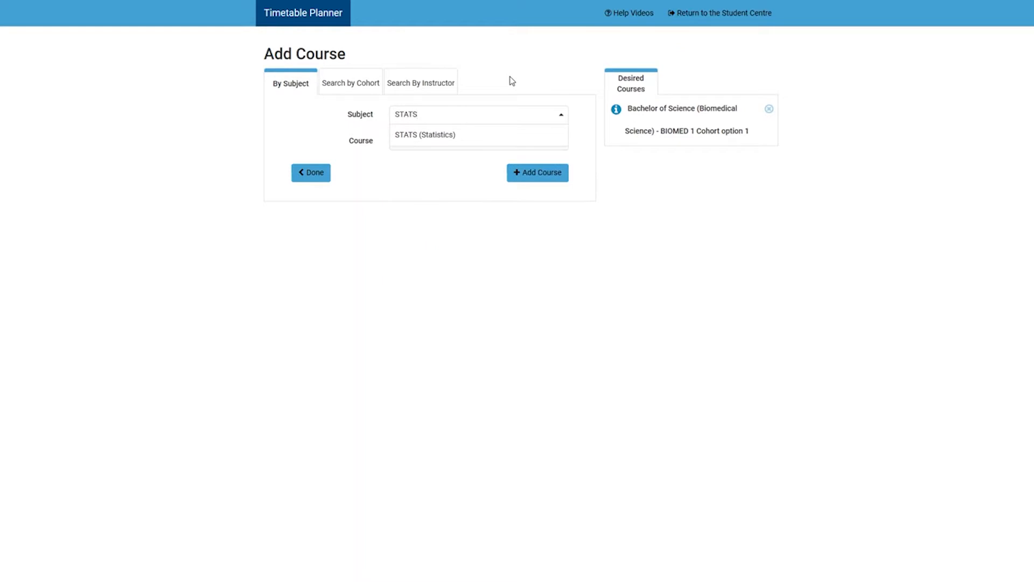
pyautogui.click(502, 135)
pyautogui.click(475, 142)
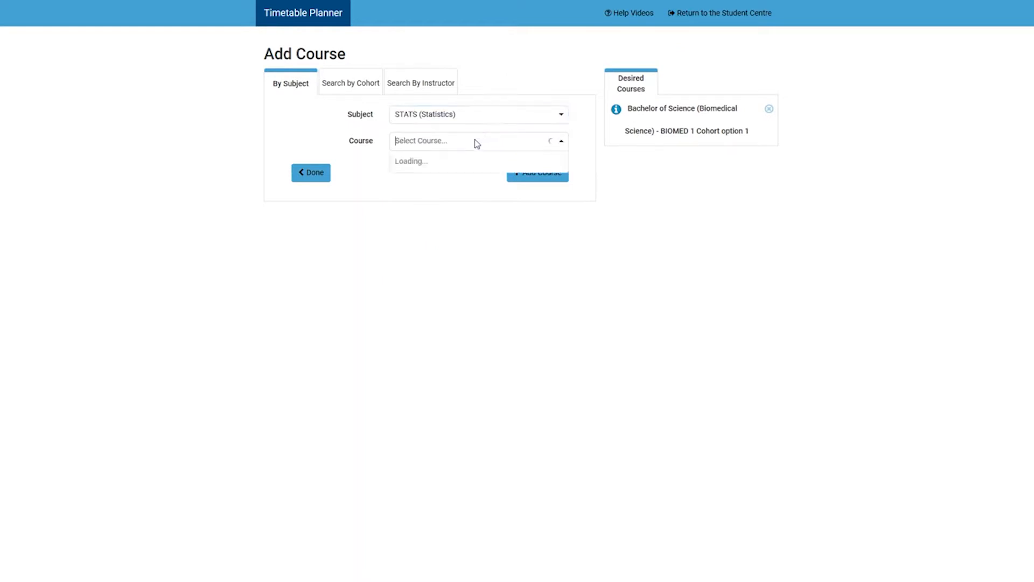
pyautogui.click(458, 182)
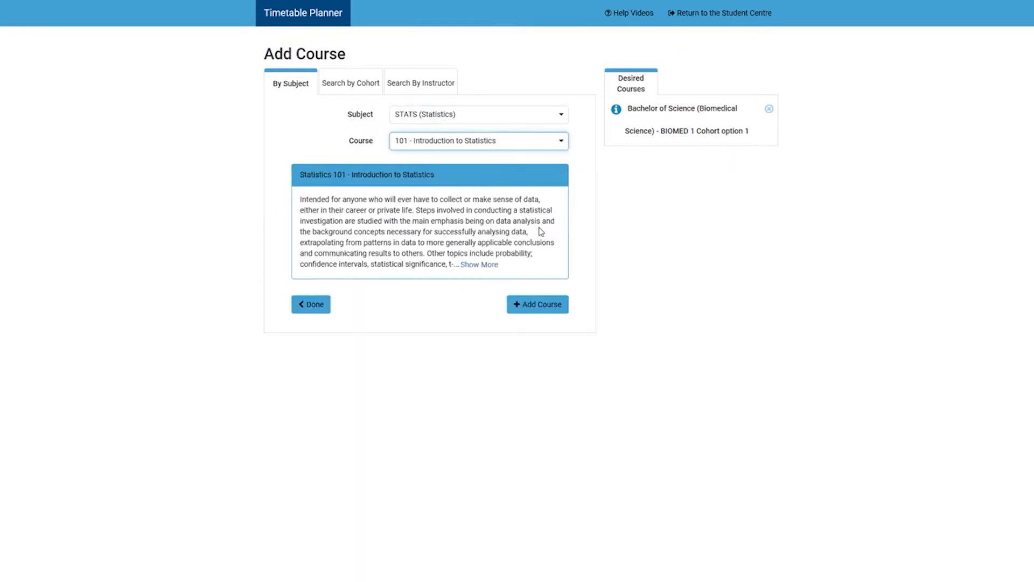
pyautogui.click(552, 305)
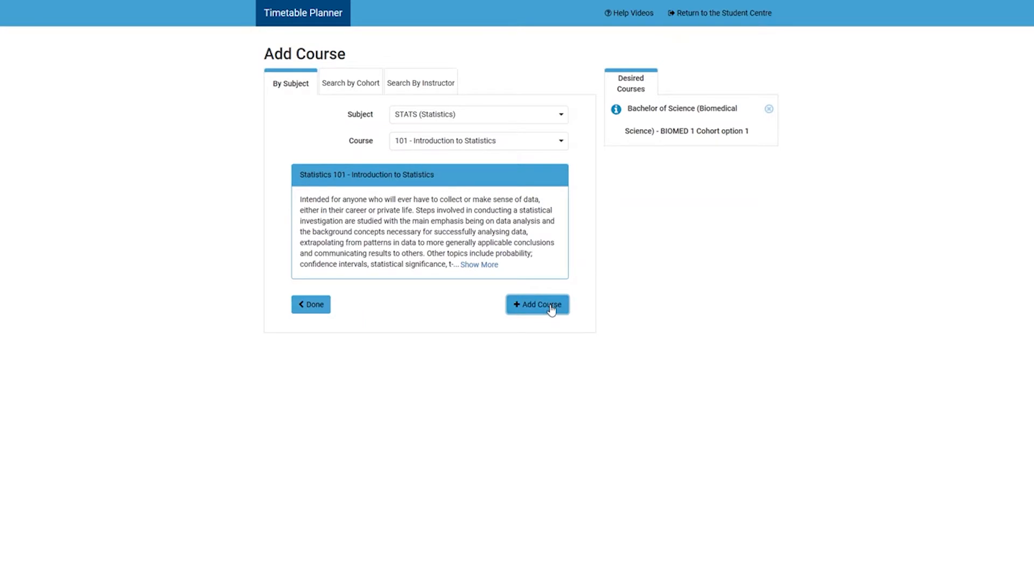
# Find the SCIGEN (Science General) subject and add course 101G - Communicating in a Knowledge to the desired courses.
pyautogui.click(485, 115)
pyautogui.write('SCIGEN')
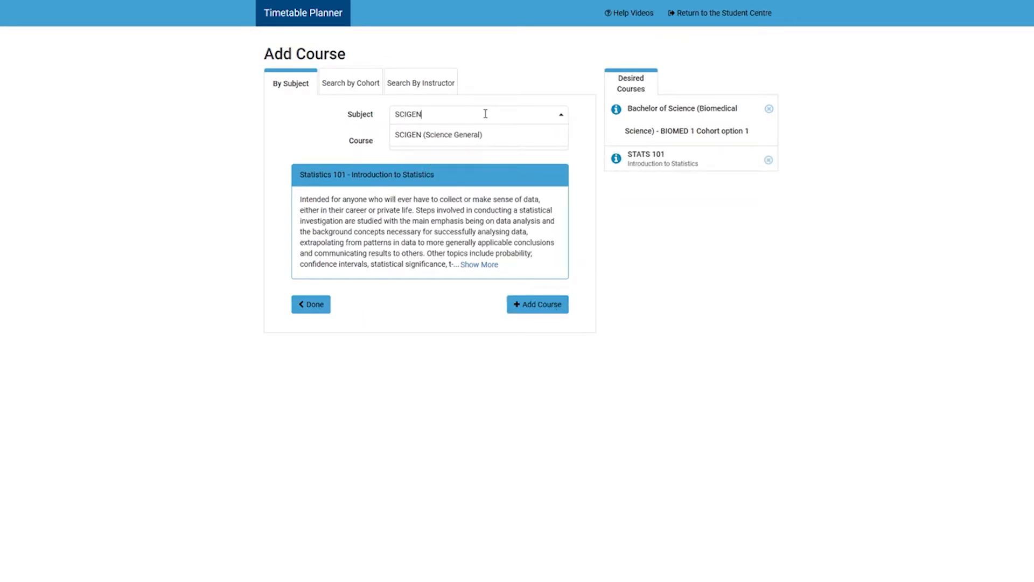
pyautogui.click(476, 135)
pyautogui.click(558, 142)
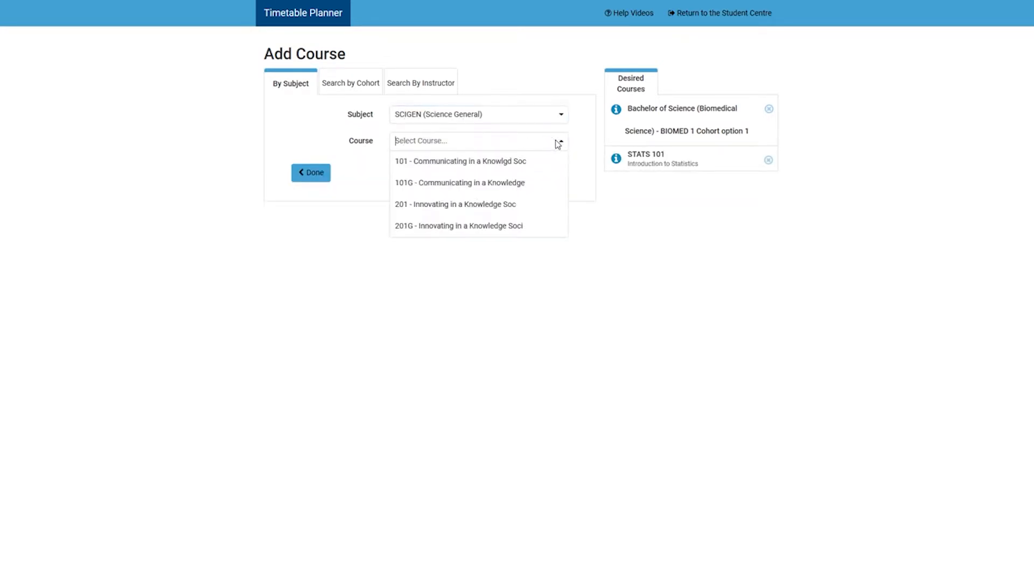
pyautogui.click(512, 183)
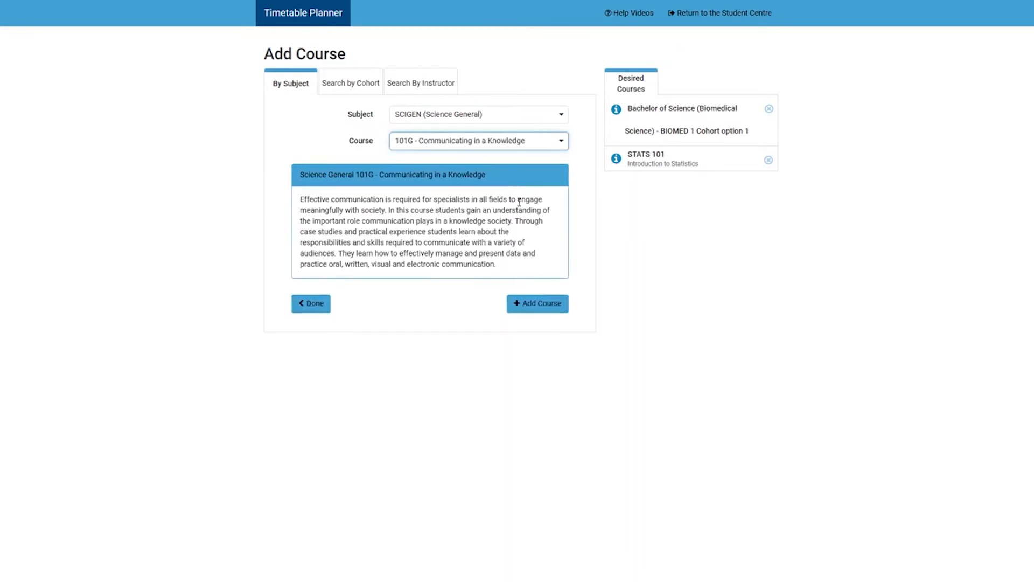
pyautogui.click(535, 305)
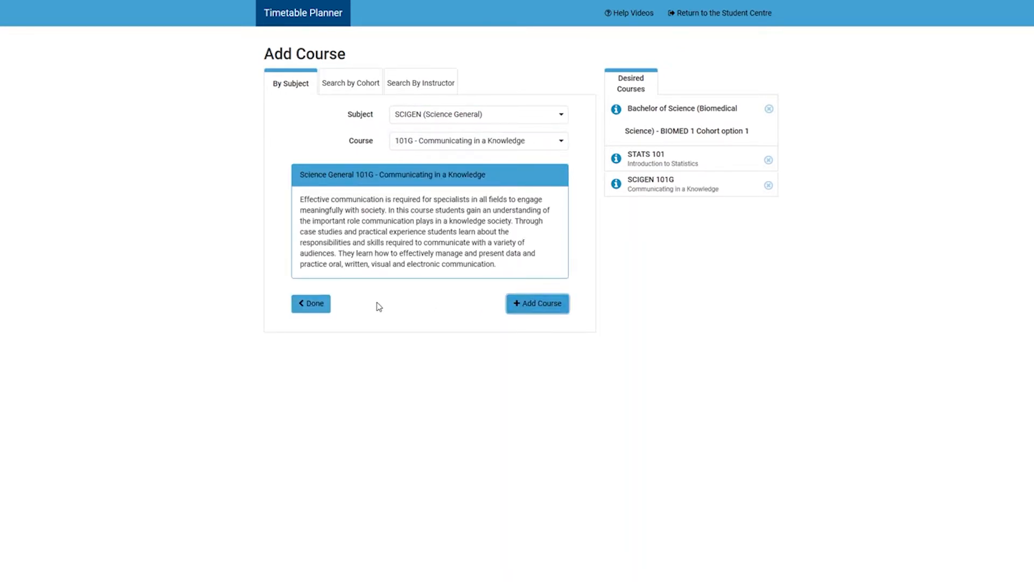
# Return to the course list, generate timetables for all selected courses and review the outcome.
pyautogui.click(309, 303)
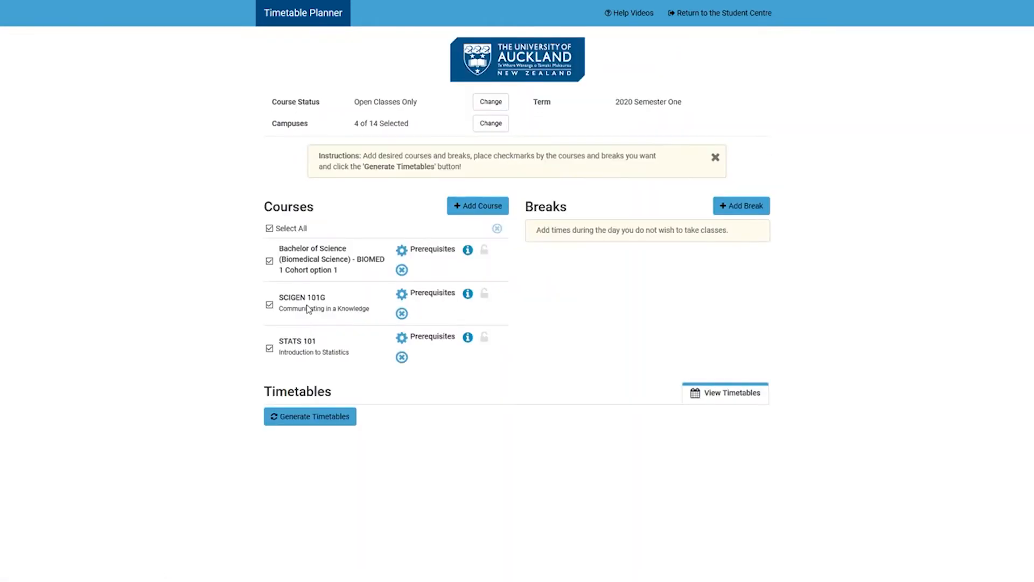
pyautogui.click(309, 416)
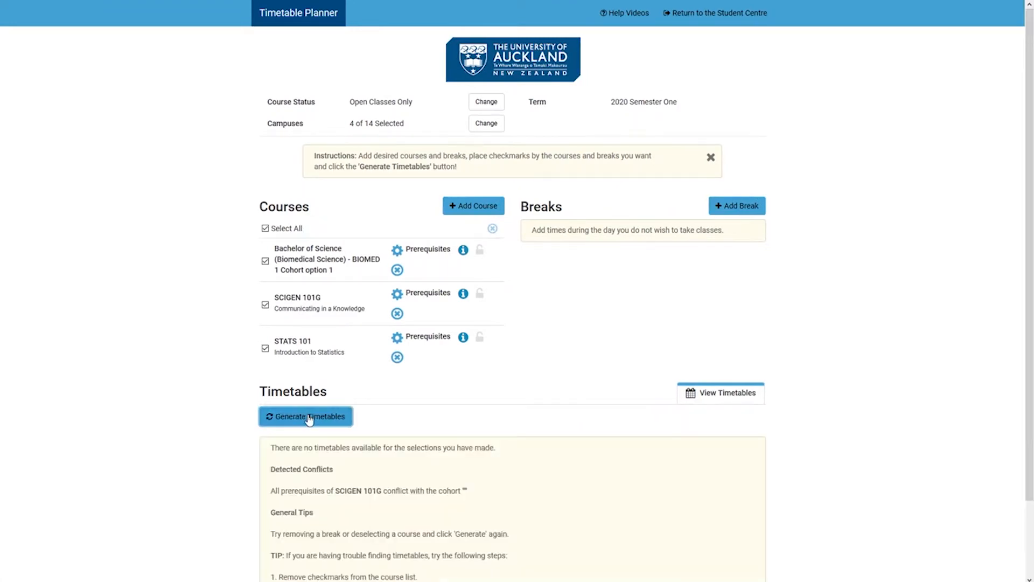
pyautogui.scroll(-3, 369, 419)
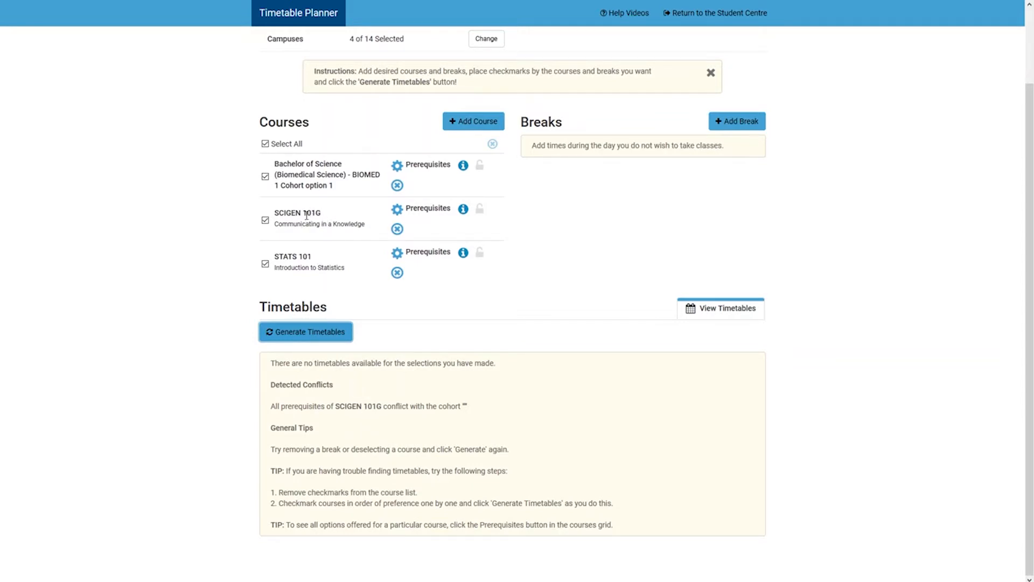
# Replace SCIGEN 101G with MAORI (Māori Studies) 130G - Te Ao Māori: The Māori World and return to the course list.
pyautogui.click(397, 229)
pyautogui.click(635, 323)
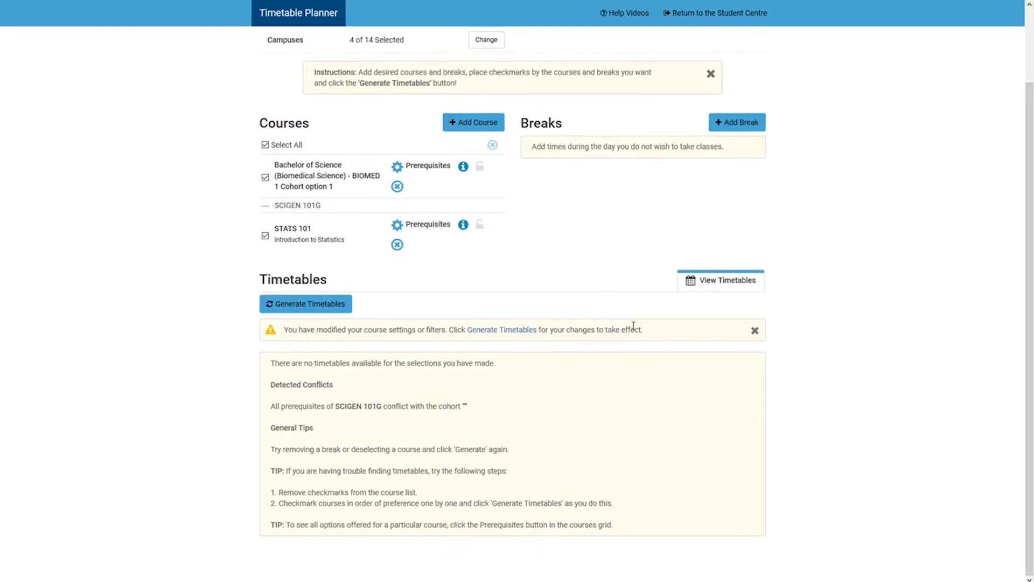
pyautogui.click(477, 138)
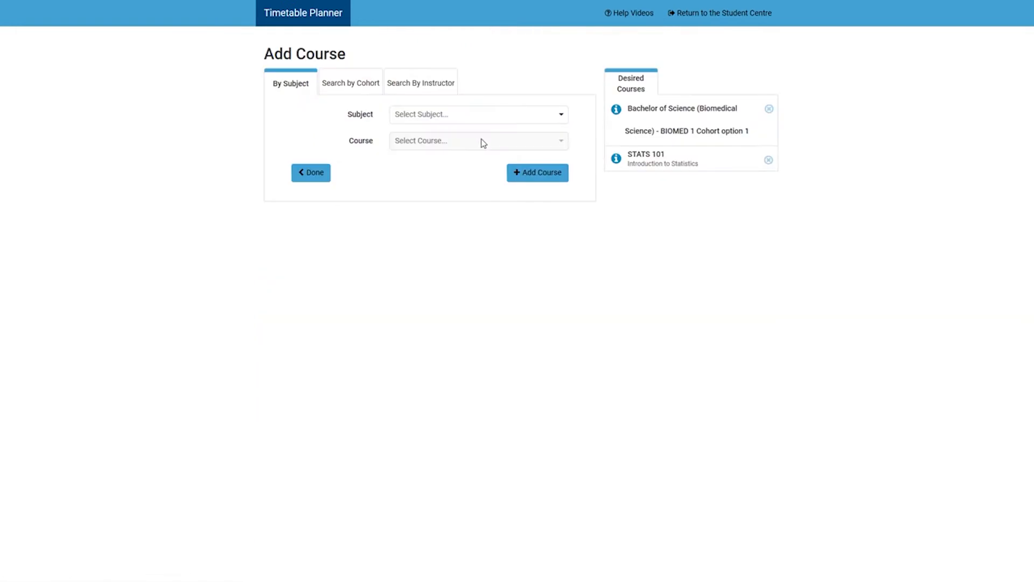
pyautogui.click(449, 115)
pyautogui.write('MAORI')
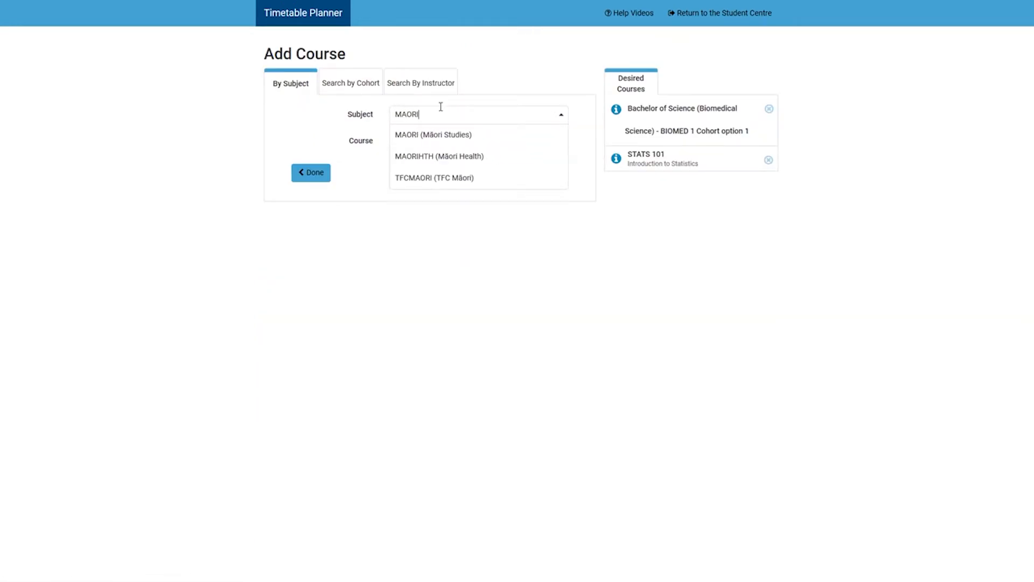
pyautogui.click(446, 134)
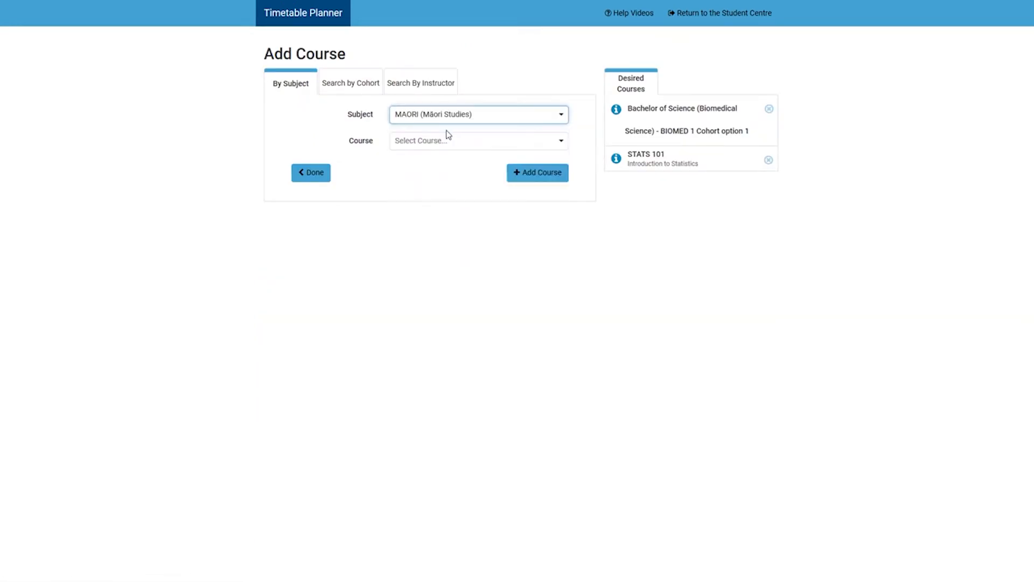
pyautogui.click(450, 141)
pyautogui.click(453, 203)
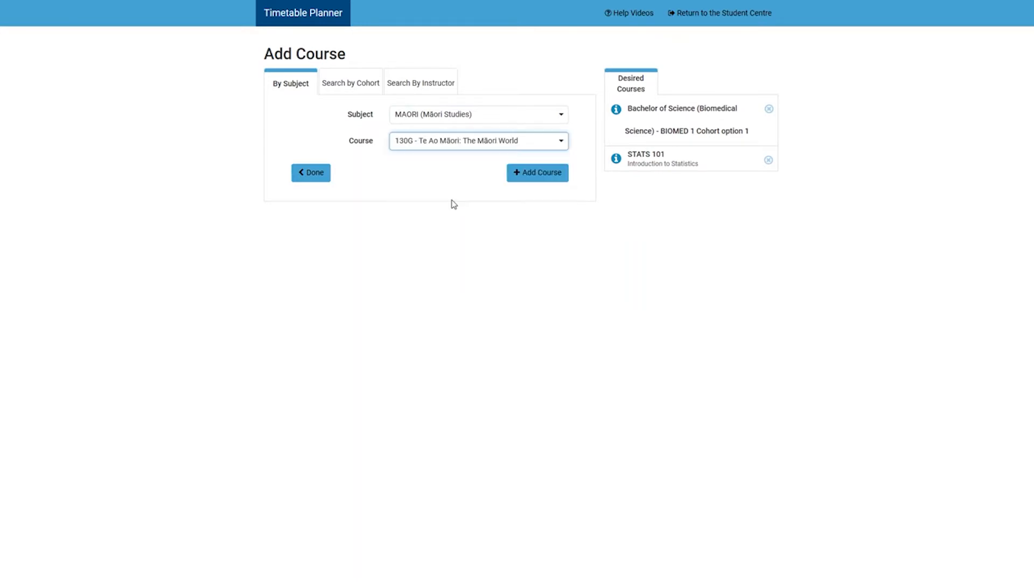
pyautogui.click(540, 294)
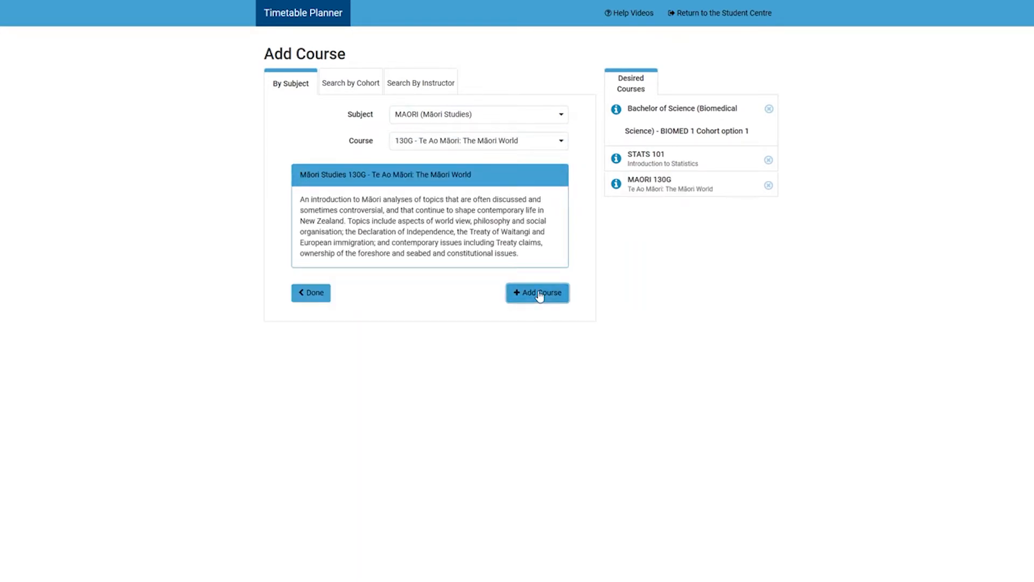
pyautogui.click(318, 297)
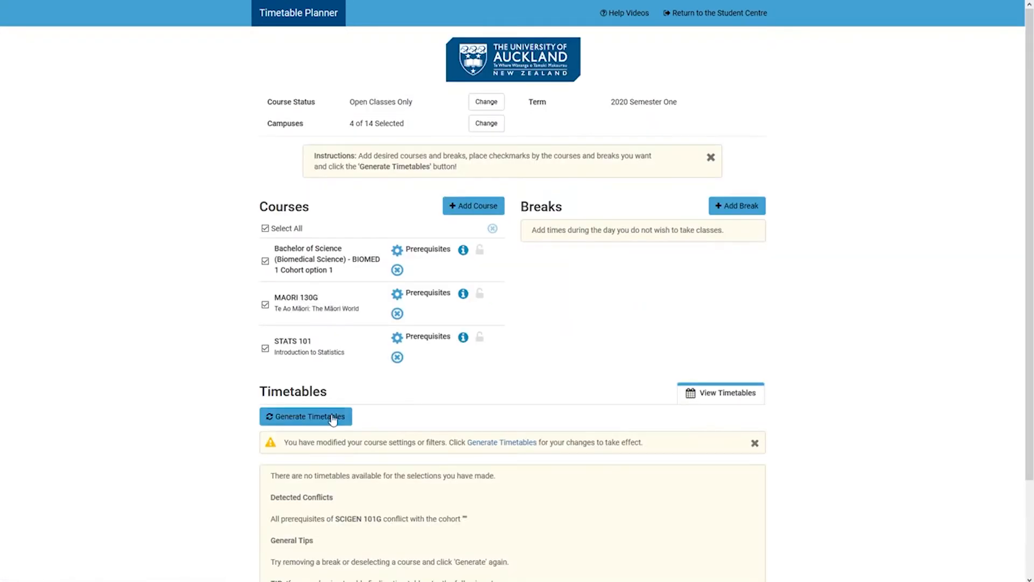
# Generate timetables with the new course selection, open the first one listed and compare its classes in weeks 3, 4 and 5.
pyautogui.click(337, 420)
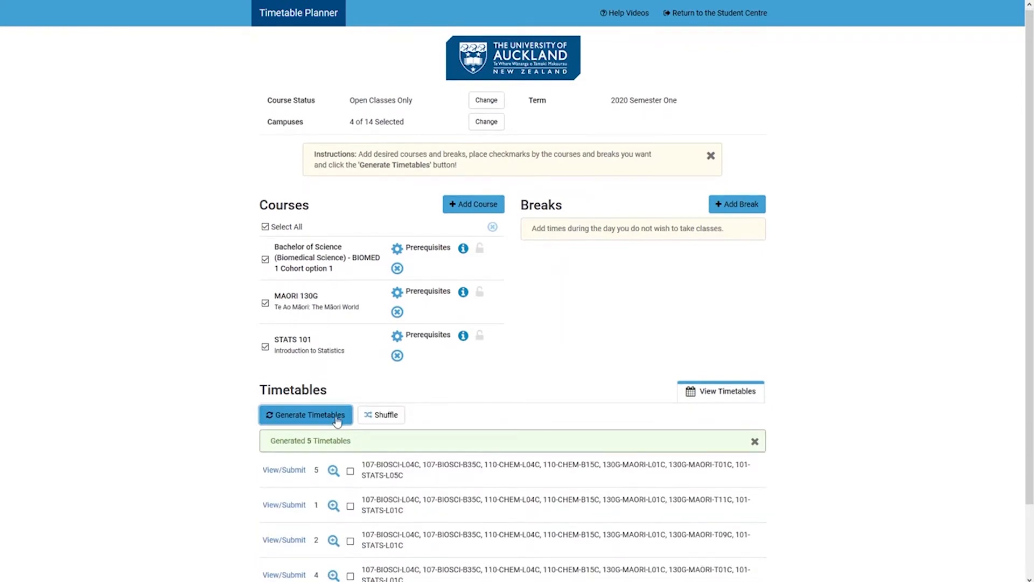
pyautogui.scroll(-2, 338, 420)
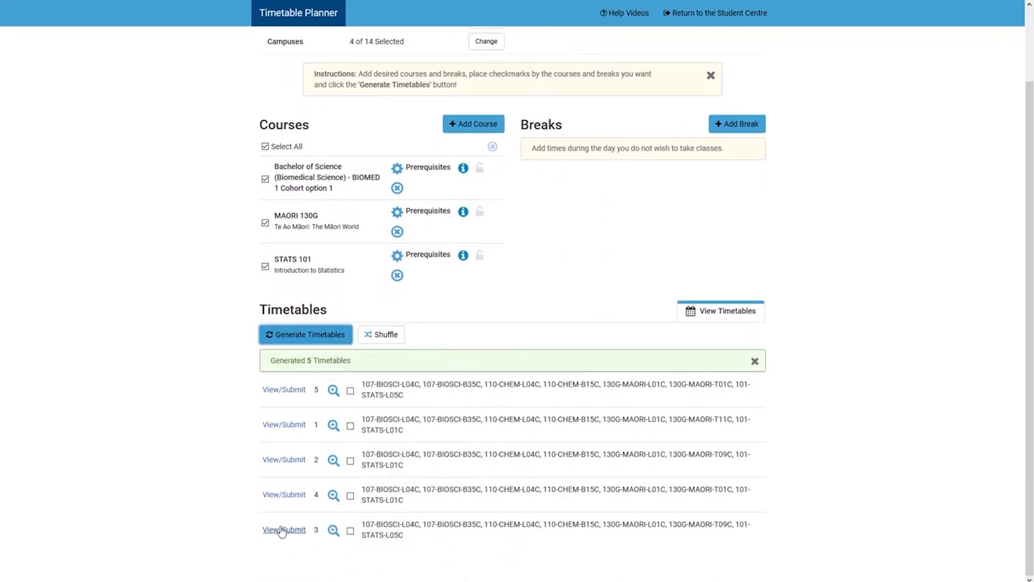
pyautogui.click(284, 391)
pyautogui.scroll(-3, 287, 395)
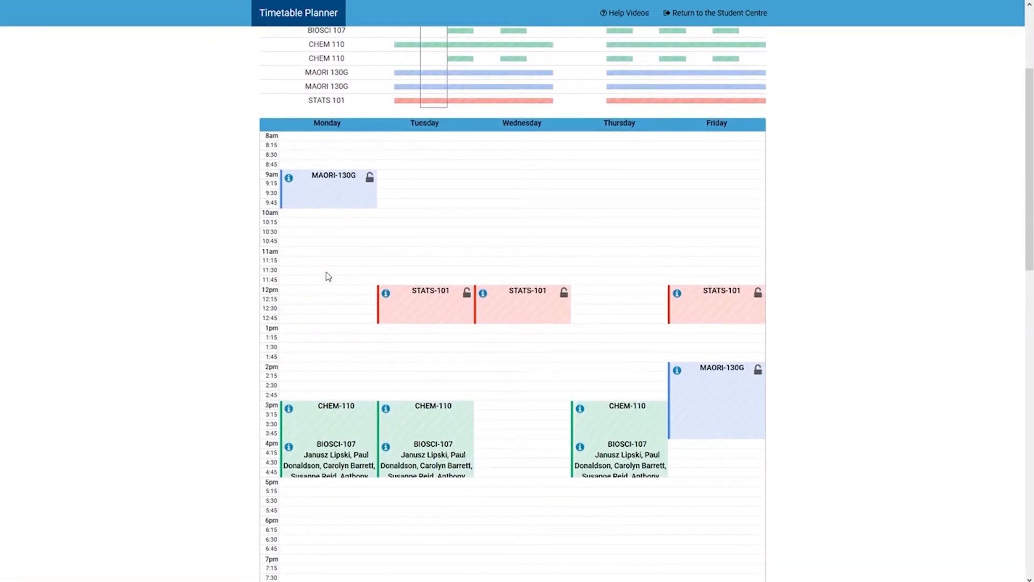
pyautogui.click(459, 106)
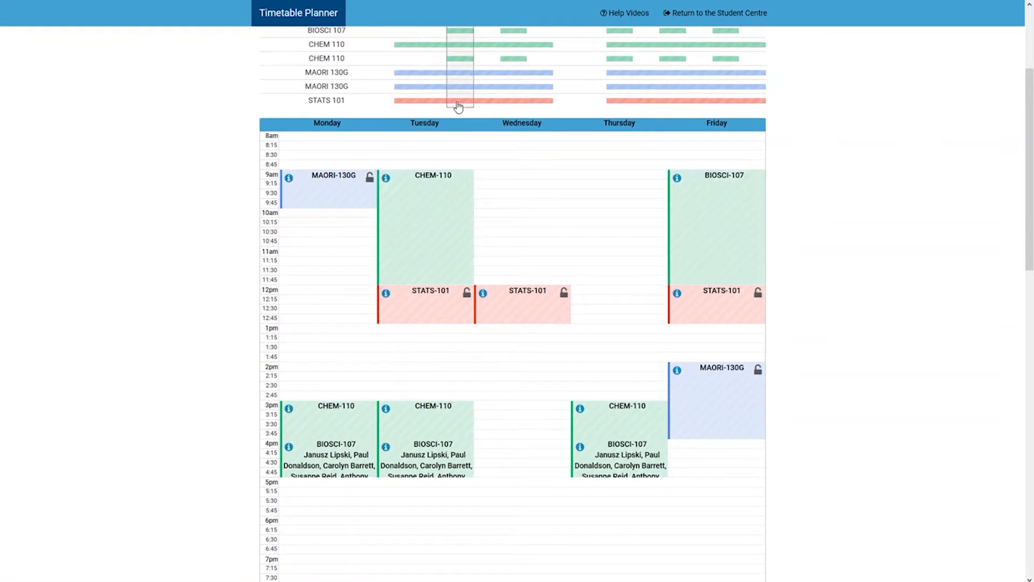
pyautogui.click(500, 100)
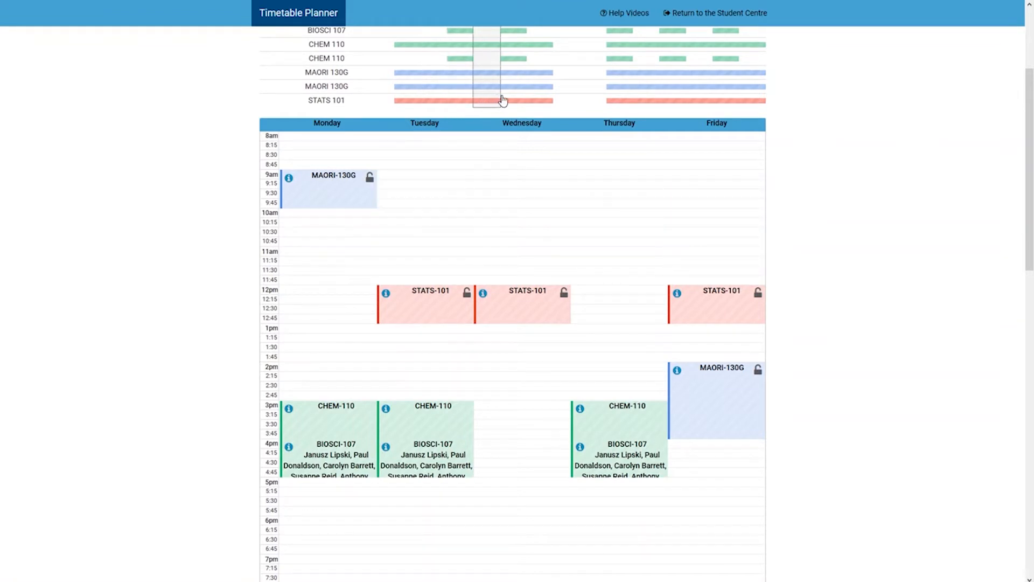
pyautogui.click(513, 100)
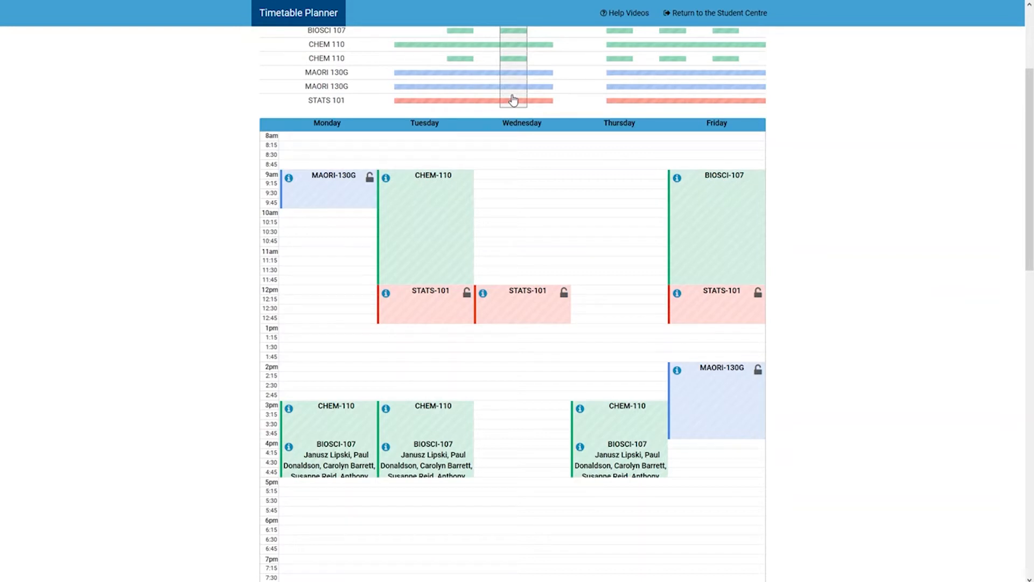
# Page through the remaining generated timetables to compare their STATS 101 and MAORI 130G class times.
pyautogui.scroll(3, 513, 100)
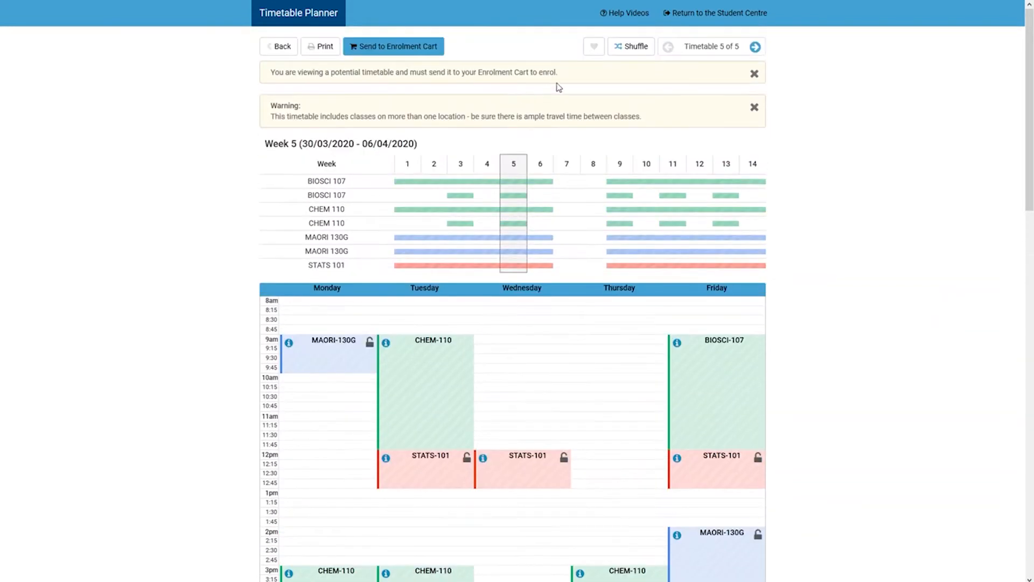
pyautogui.click(756, 47)
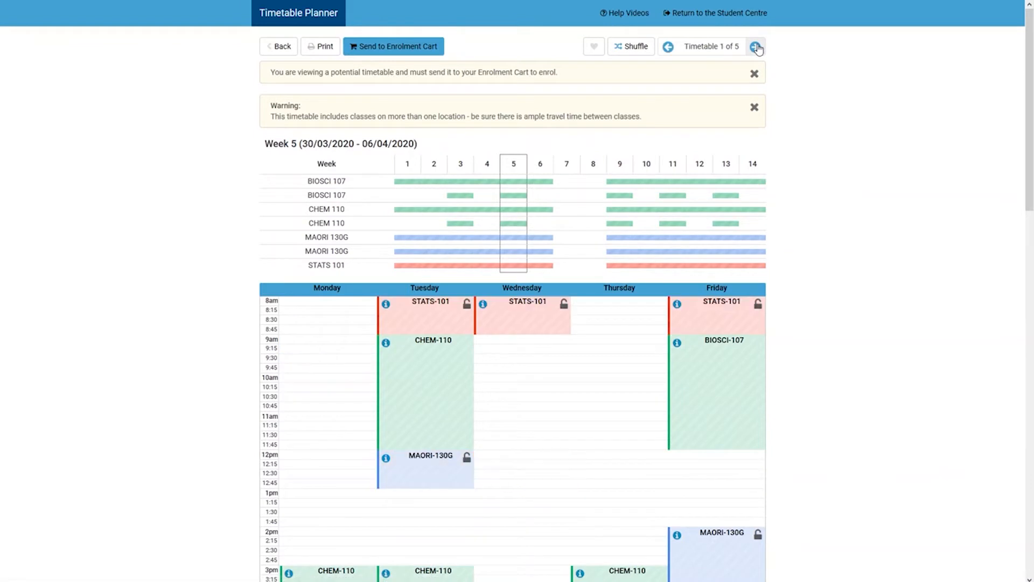
pyautogui.click(755, 47)
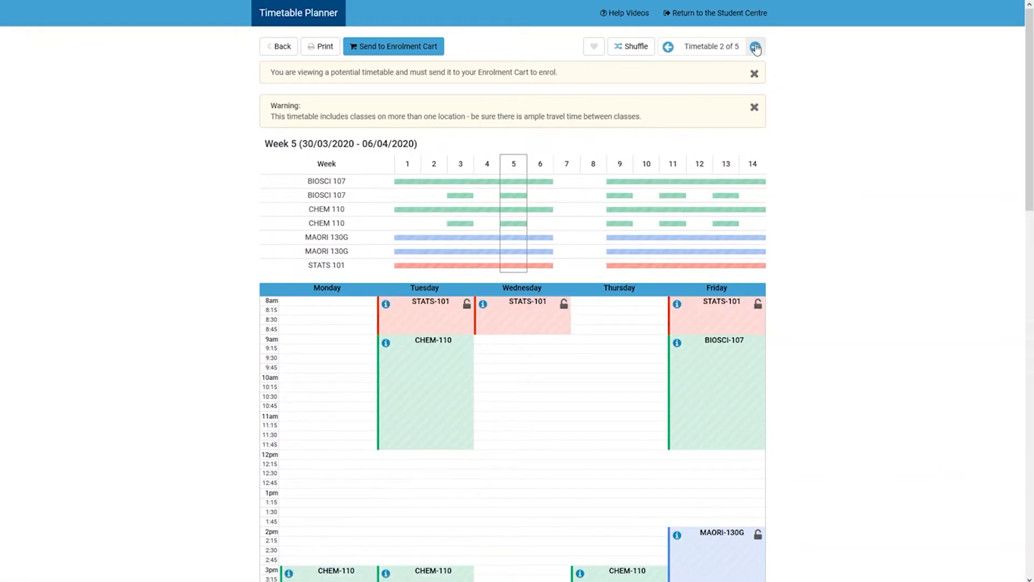
pyautogui.click(755, 47)
pyautogui.click(756, 47)
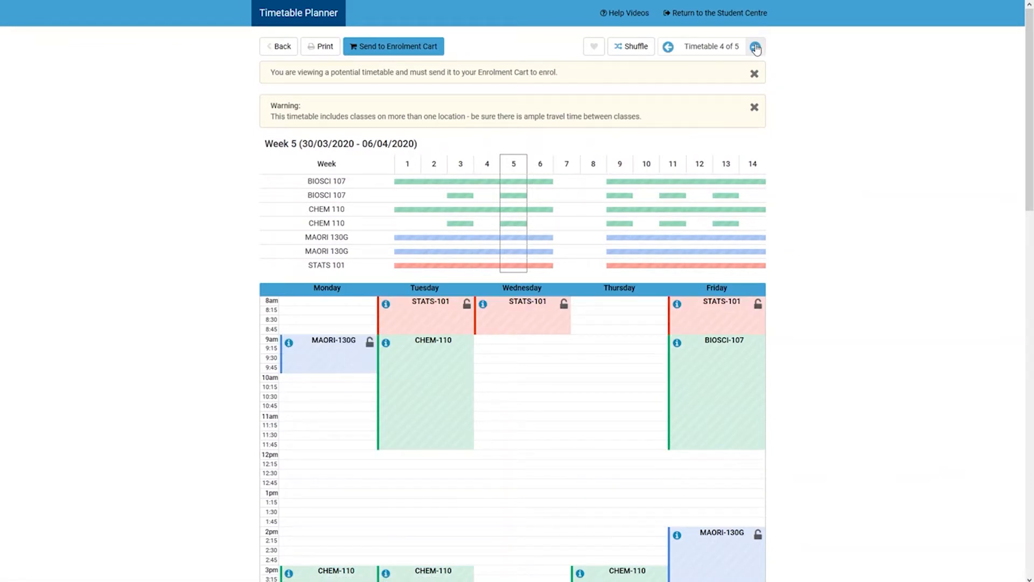
pyautogui.click(756, 47)
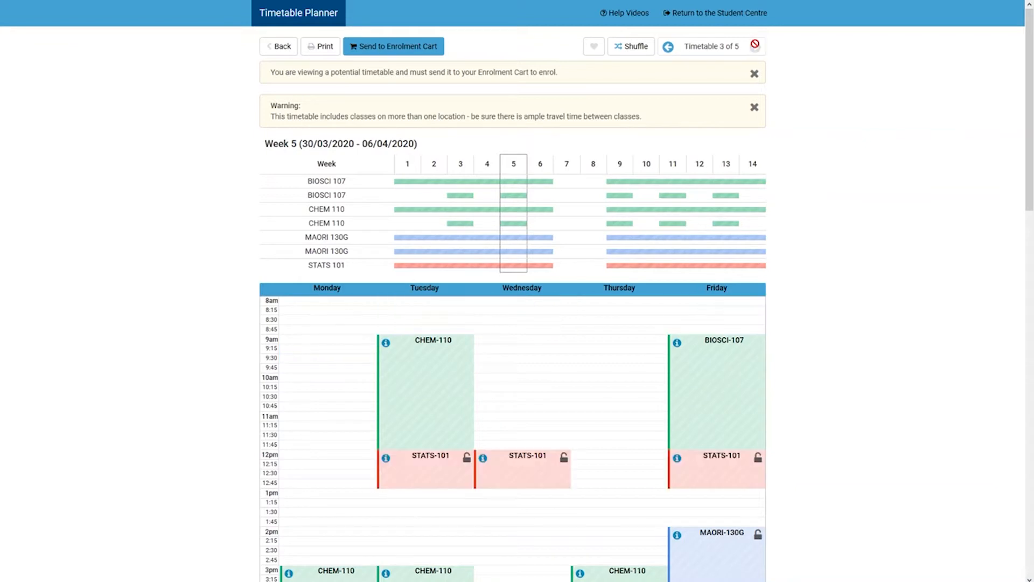
# Check the weekly classes of this timetable for weeks 10, 11 and 12, and return to the course list.
pyautogui.scroll(-2, 632, 132)
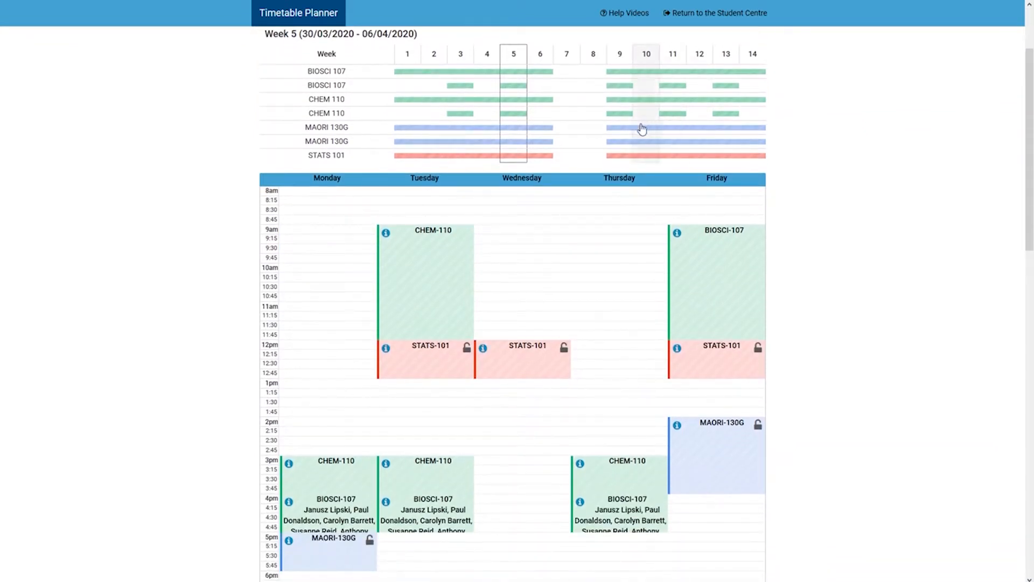
pyautogui.click(633, 132)
pyautogui.click(649, 134)
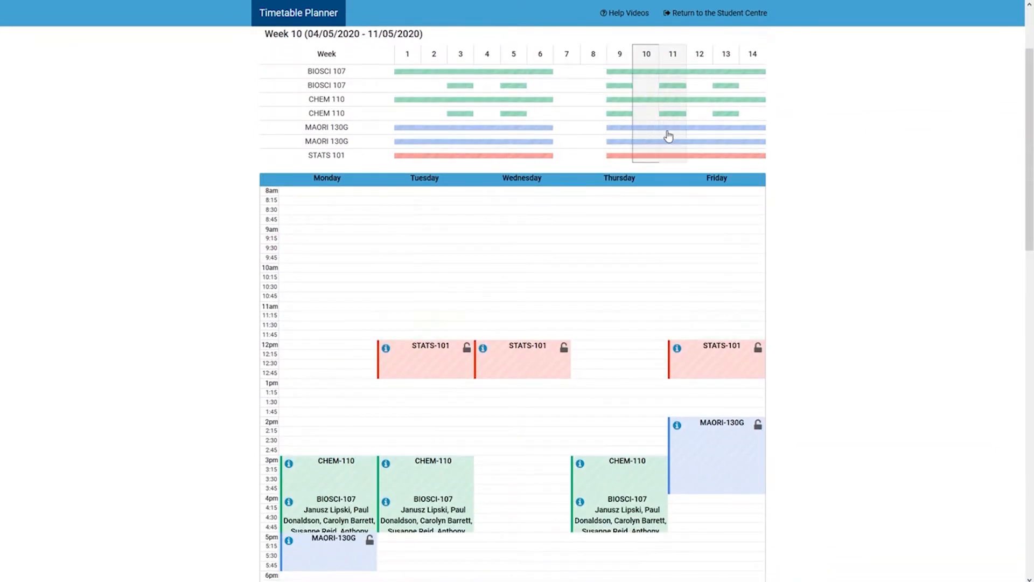
pyautogui.click(671, 135)
pyautogui.click(698, 137)
pyautogui.scroll(2, 797, 210)
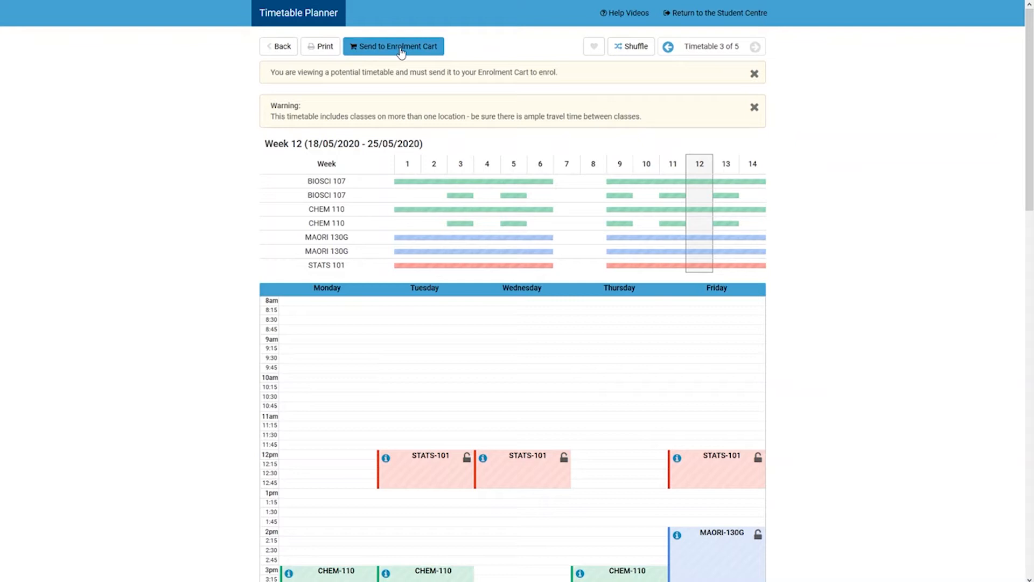
pyautogui.click(282, 47)
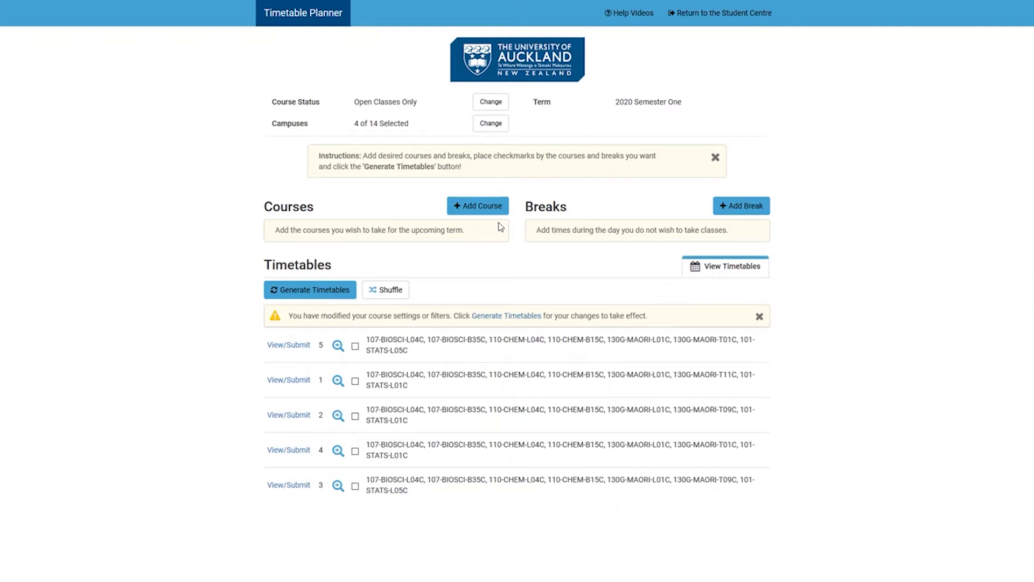
# Start adding a course by cohort, selecting Bachelor of Science (Biomedical Science) and a BIOMED 2 Cohort (for MBCHB/PHARMACY/Optometry) option.
pyautogui.click(480, 206)
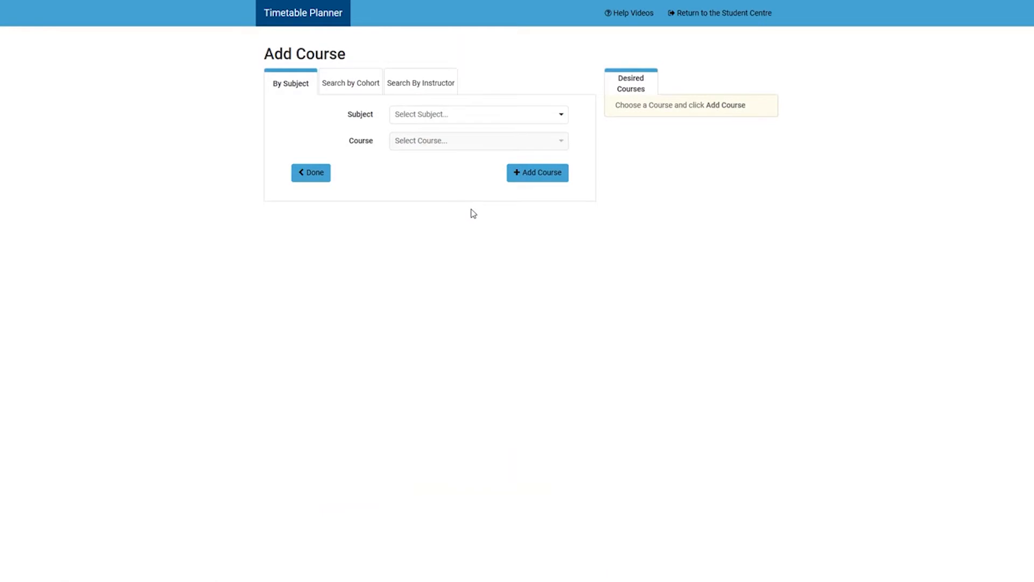
pyautogui.click(365, 82)
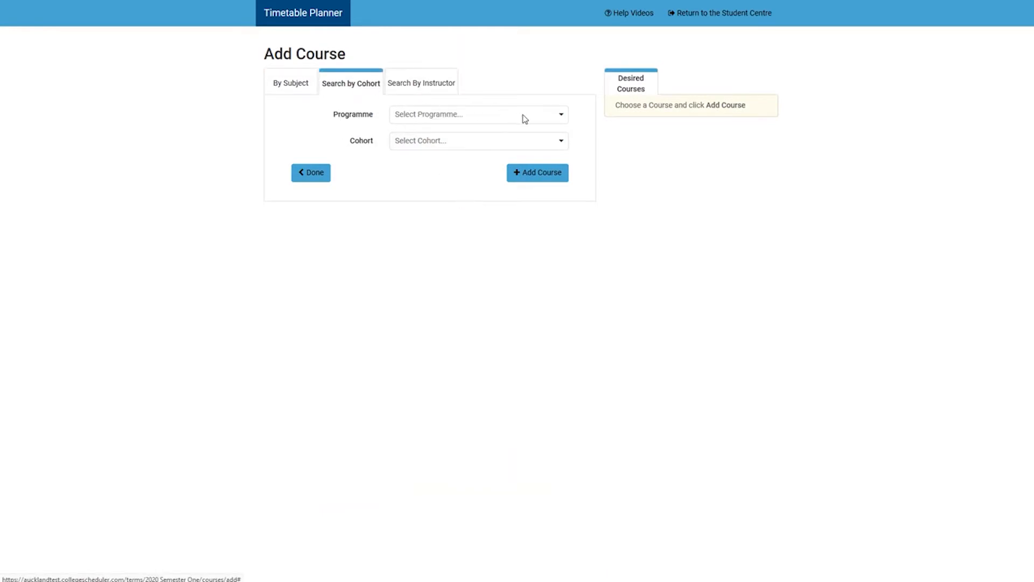
pyautogui.click(563, 117)
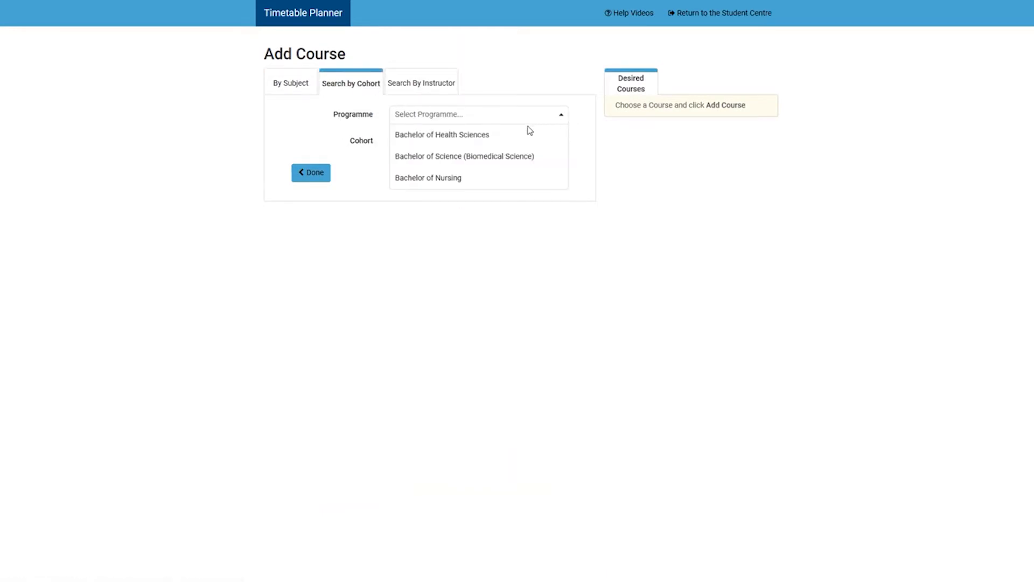
pyautogui.click(520, 155)
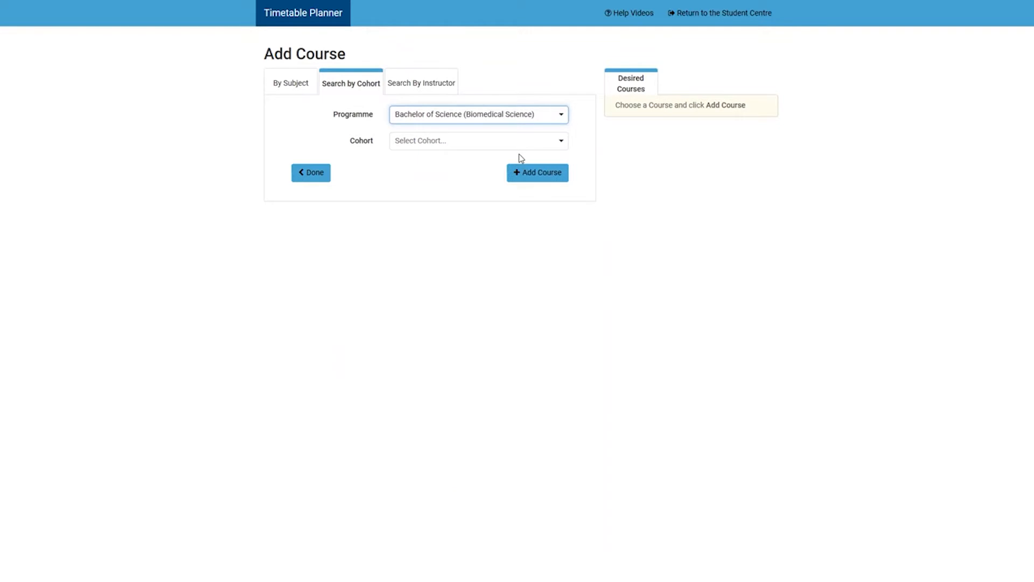
pyautogui.click(561, 143)
pyautogui.scroll(-2, 520, 184)
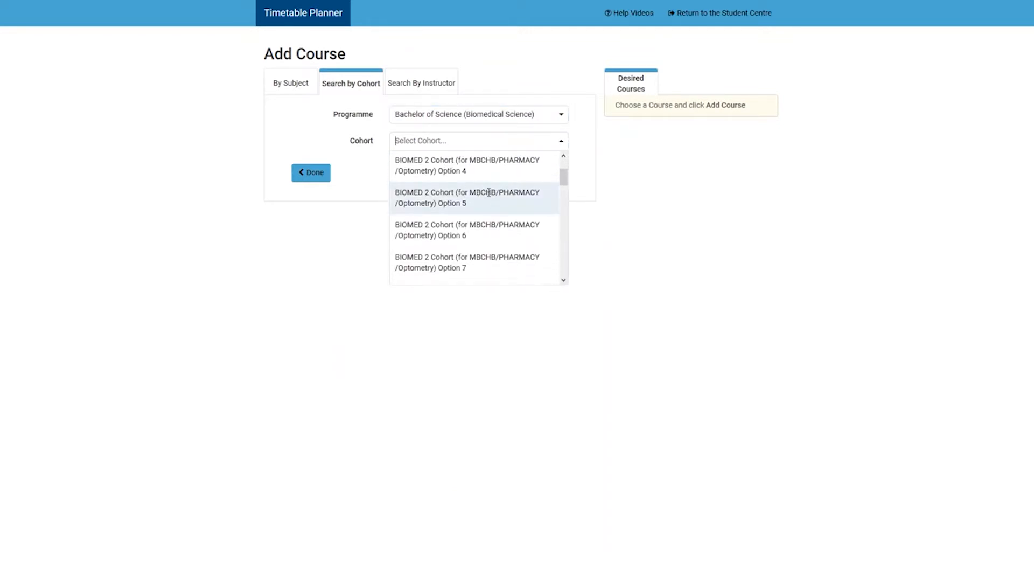
pyautogui.click(475, 208)
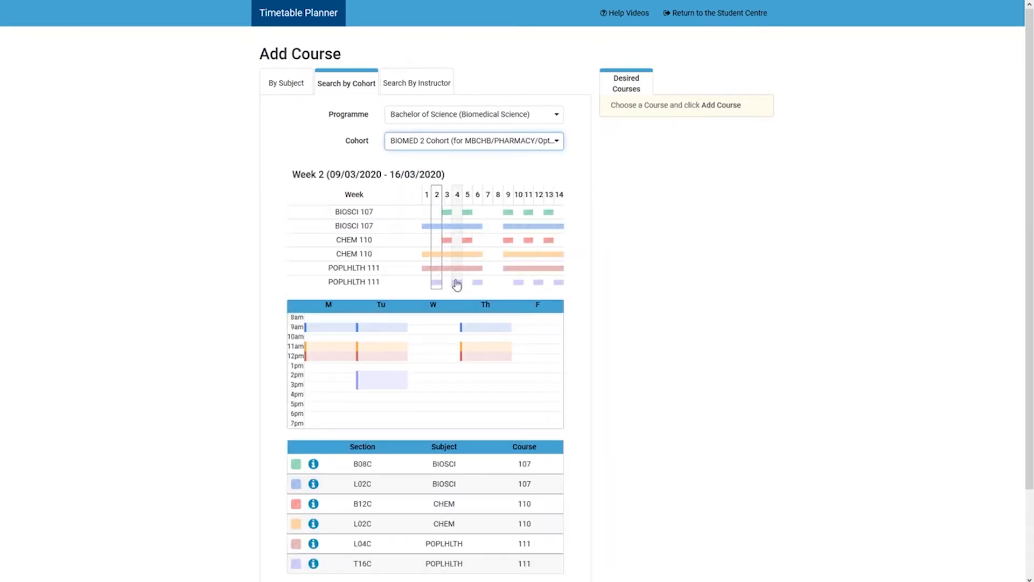
# Examine the class sections of the chosen BIOMED 2 cohort option and its schedule in weeks 3 and 4.
pyautogui.scroll(-2, 452, 324)
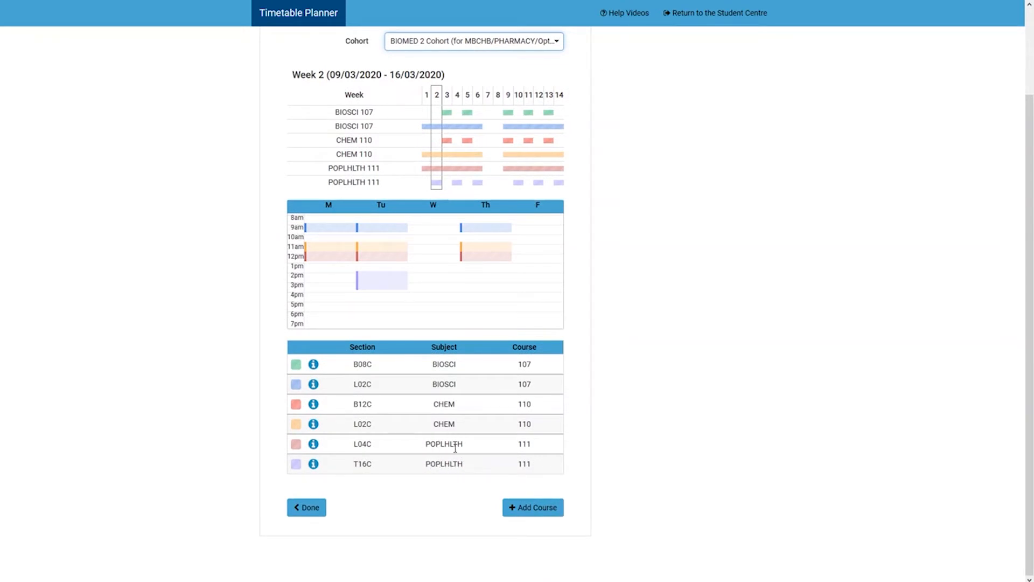
pyautogui.scroll(2, 456, 447)
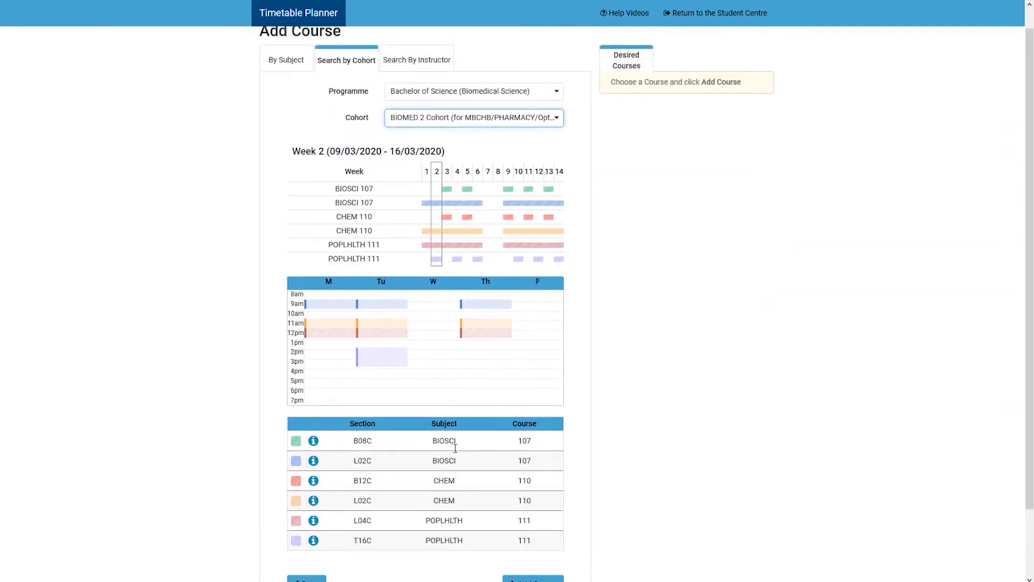
pyautogui.click(447, 282)
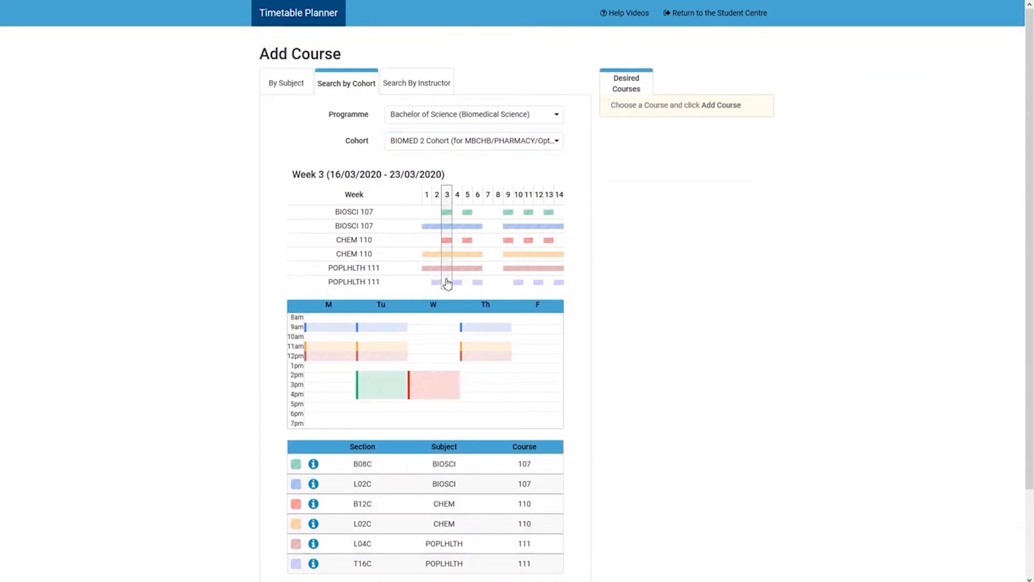
pyautogui.click(458, 283)
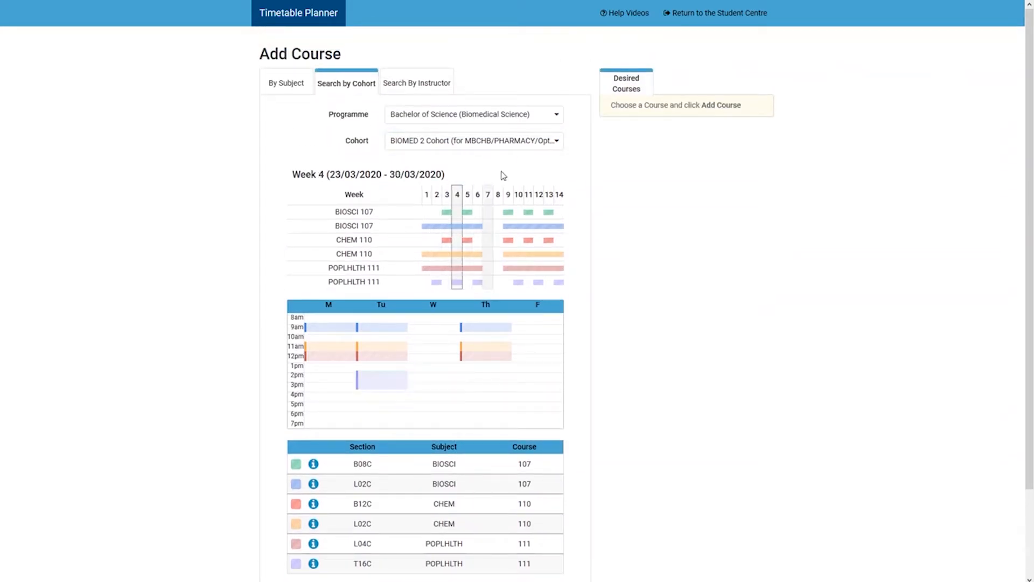
# Preview BIOMED 2 Cohort (for MBCHB/PHARMACY/Optometry) Option 8 and check its schedule in weeks 3, 4 and 5.
pyautogui.click(556, 142)
pyautogui.scroll(1, 525, 194)
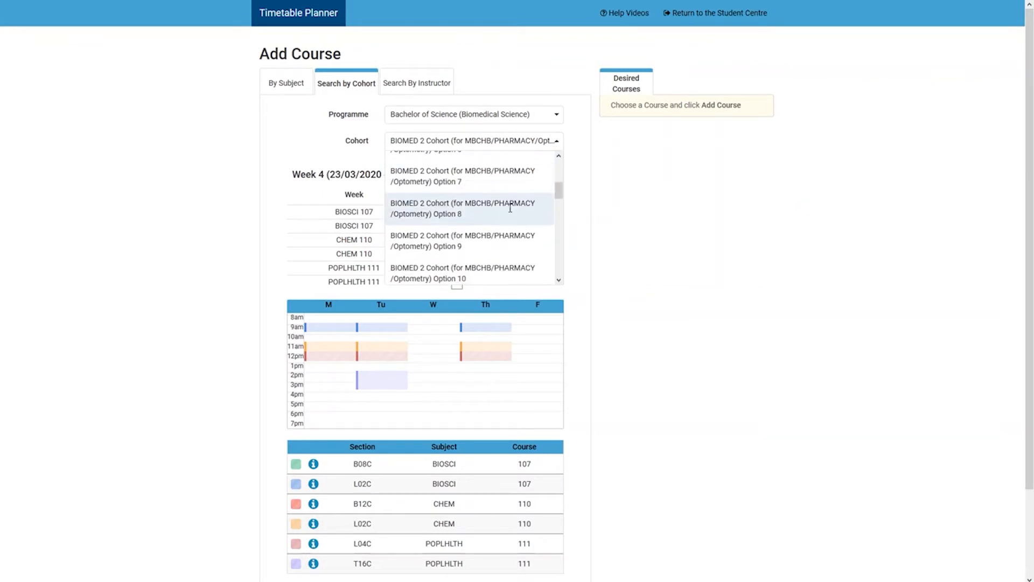
pyautogui.click(517, 202)
pyautogui.scroll(-1, 457, 218)
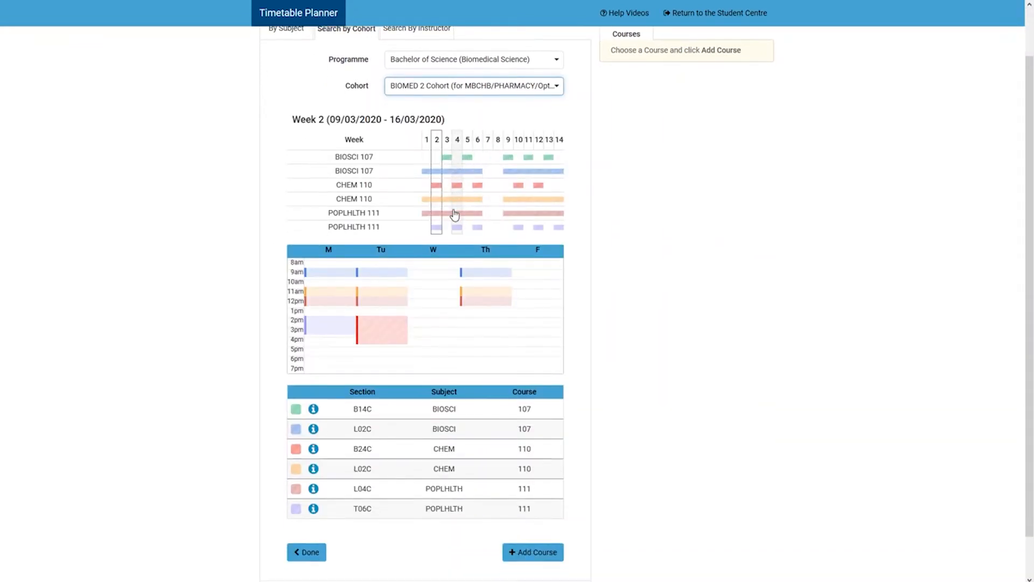
pyautogui.click(447, 213)
pyautogui.click(458, 214)
pyautogui.click(468, 216)
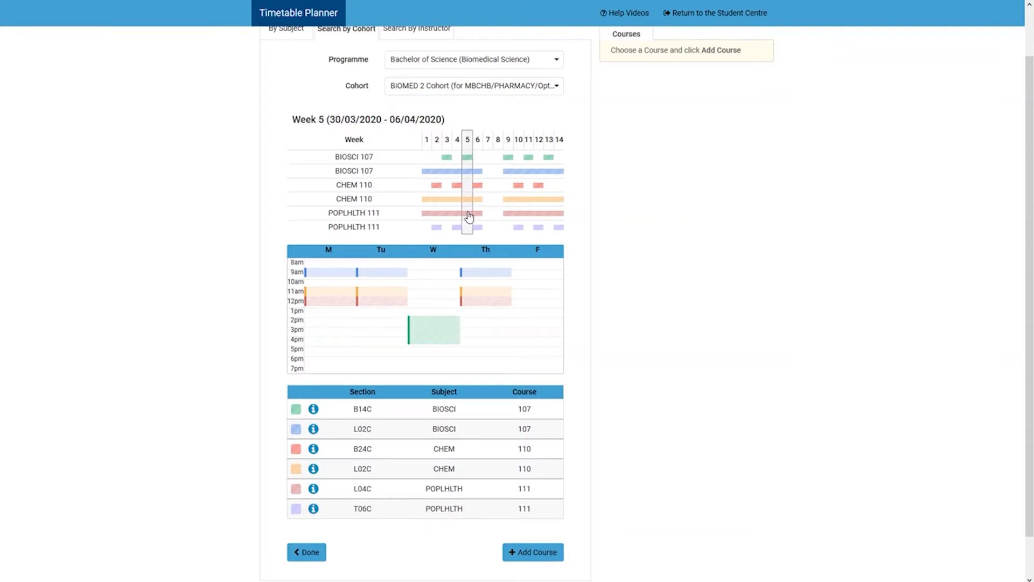
# Preview BIOMED 2 Cohort (for MBCHB/PHARMACY/Optometry) Option 16 and check its schedule in weeks 3 and 4.
pyautogui.scroll(1, 554, 157)
pyautogui.click(557, 143)
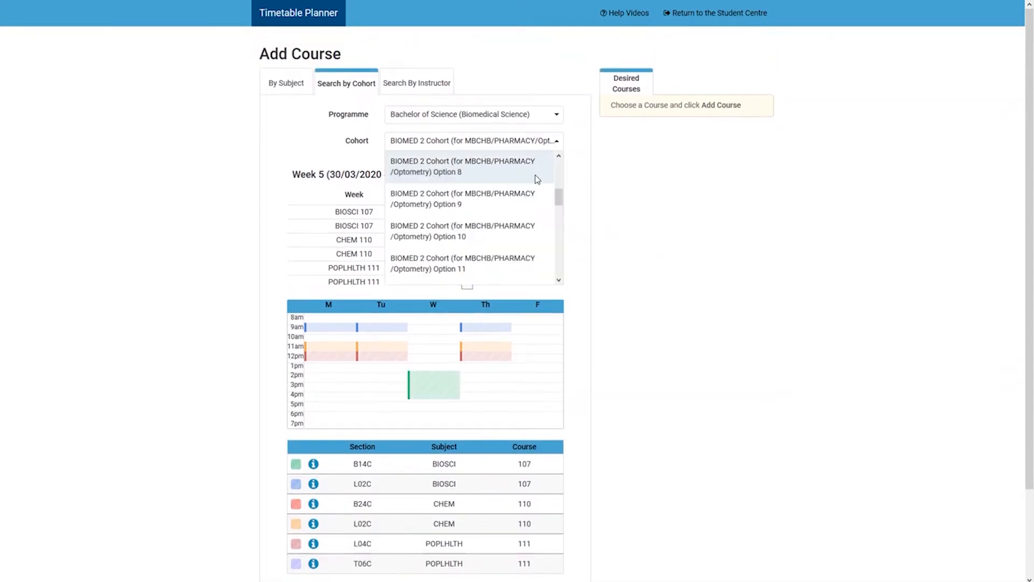
pyautogui.scroll(-3, 537, 179)
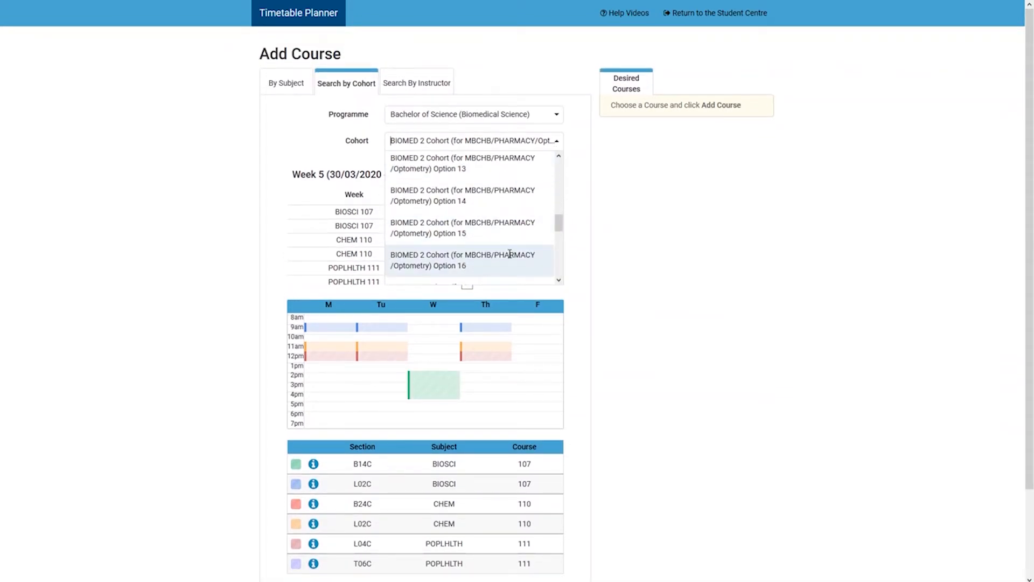
pyautogui.click(510, 255)
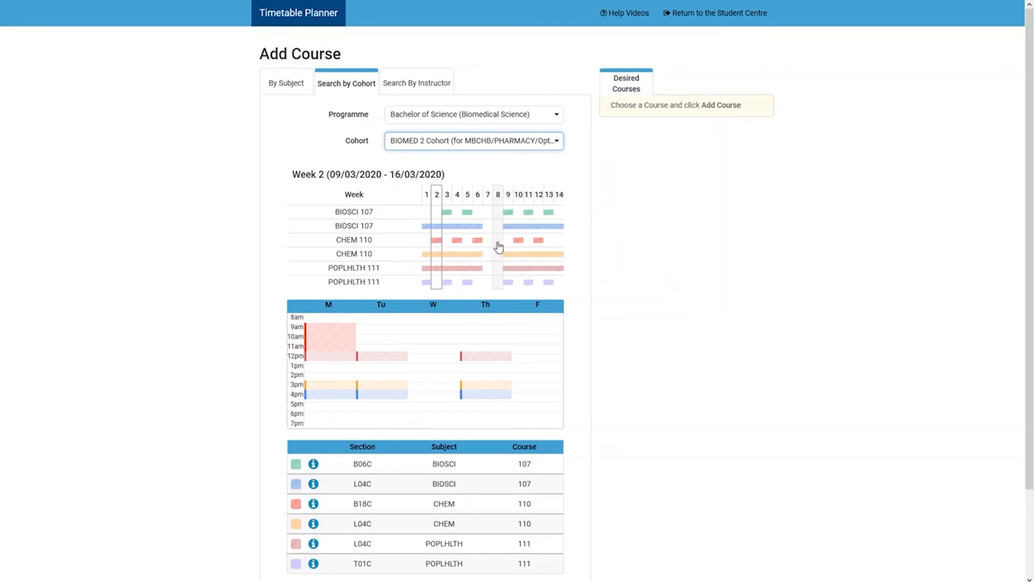
pyautogui.click(448, 253)
pyautogui.click(459, 251)
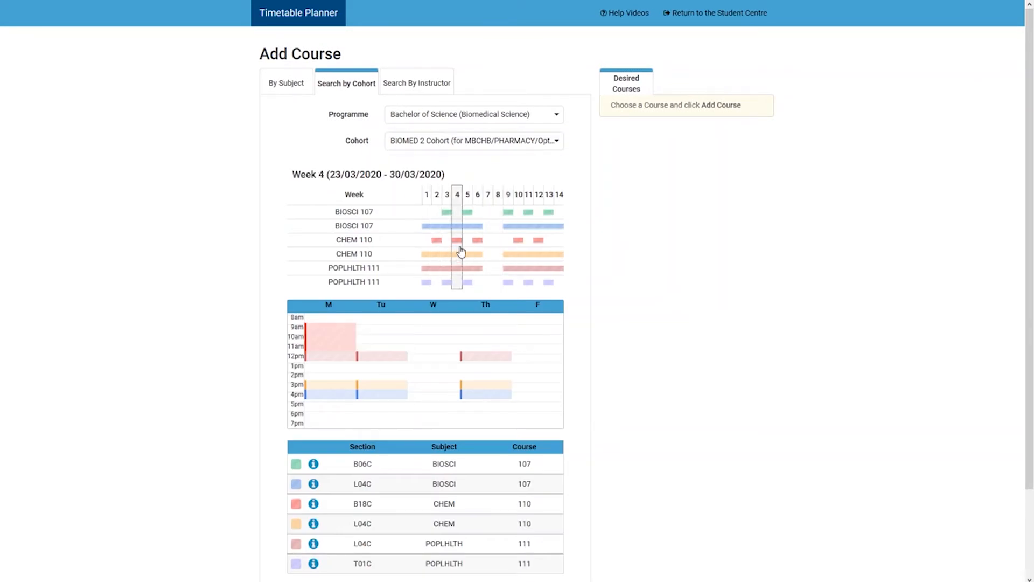
# Preview BIOMED 2 Cohort (for MBCHB/PHARMACY/Optometry) Option 26 and check its schedule in weeks 3 and 4.
pyautogui.click(557, 144)
pyautogui.scroll(-4, 536, 186)
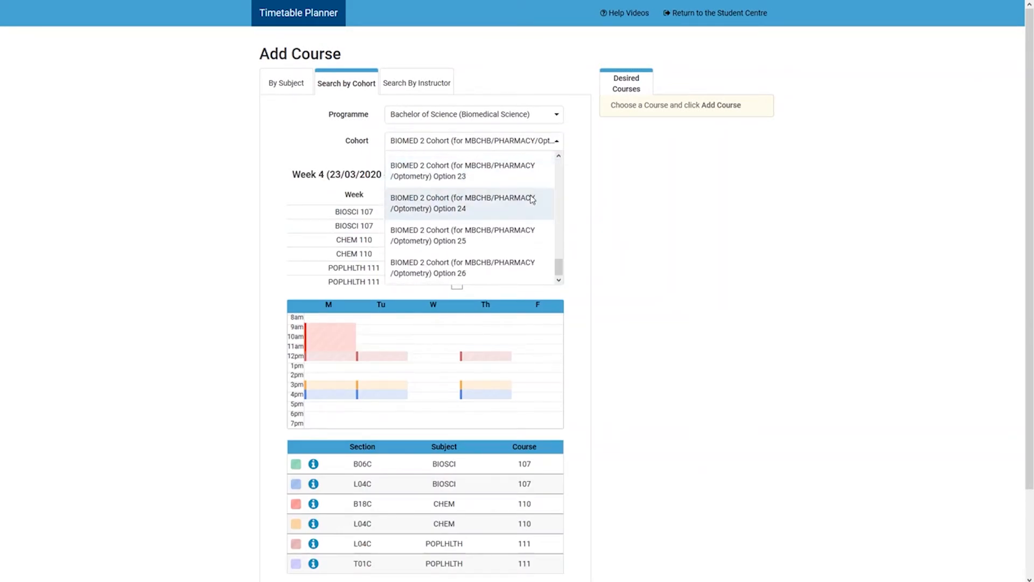
pyautogui.click(509, 264)
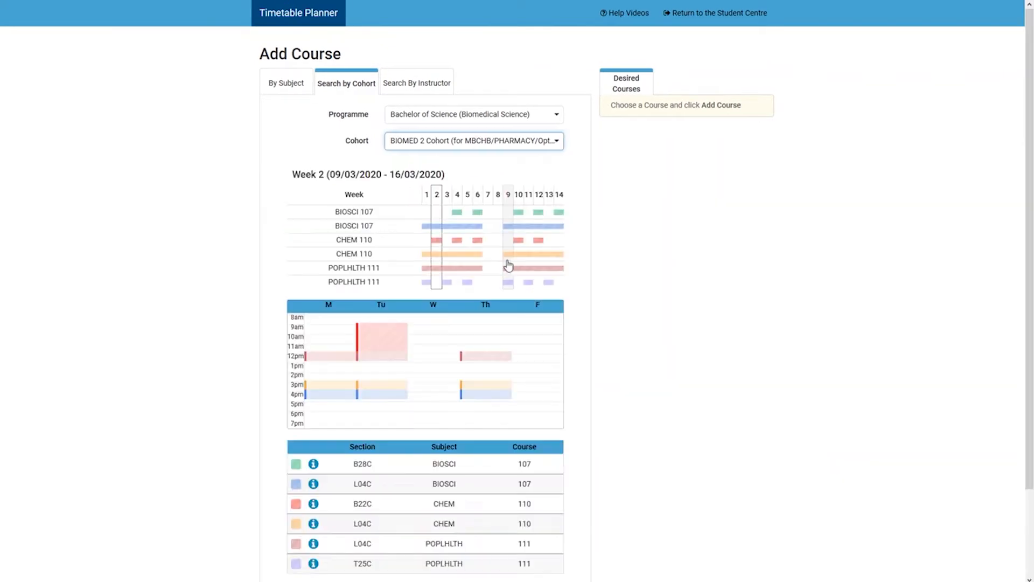
pyautogui.click(448, 270)
pyautogui.click(458, 272)
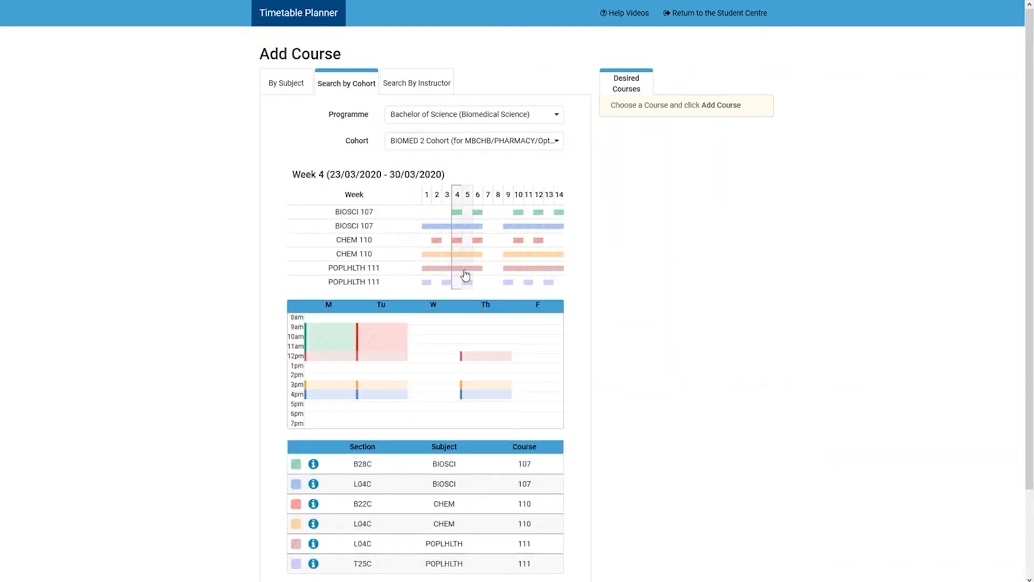
# Check the Option 26 schedule in week 5 and add that BIOMED 2 cohort option to the desired courses.
pyautogui.click(467, 276)
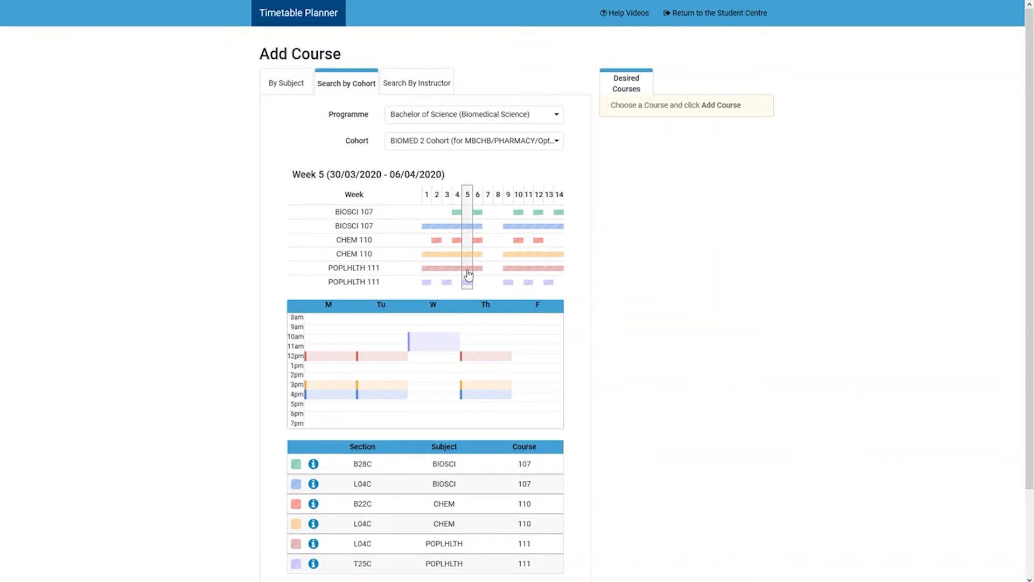
pyautogui.scroll(-2, 468, 276)
pyautogui.click(533, 512)
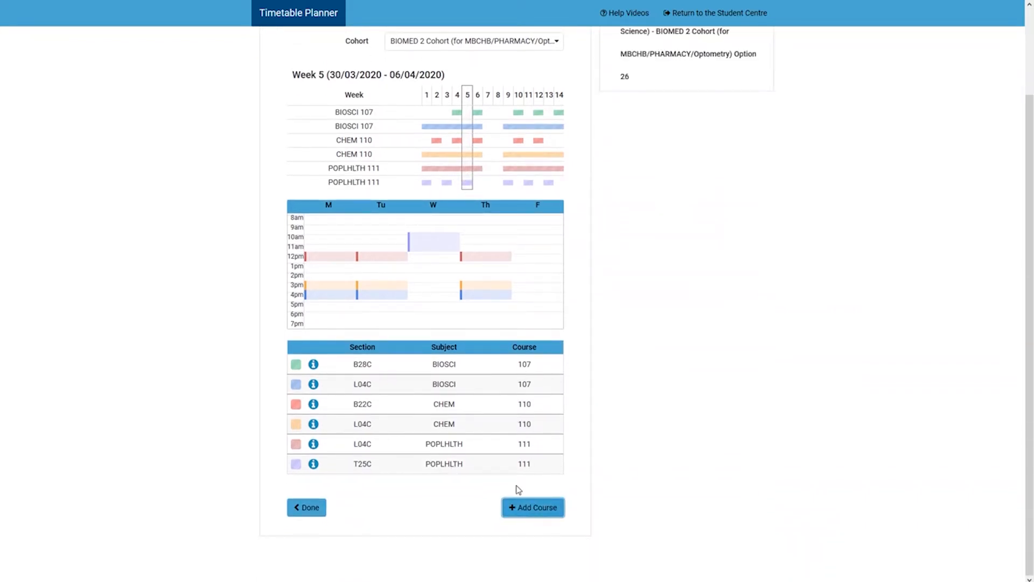
pyautogui.scroll(2, 468, 418)
# Add the elective ACADENG 101 - Academic English Writing by subject to the desired courses.
pyautogui.click(302, 90)
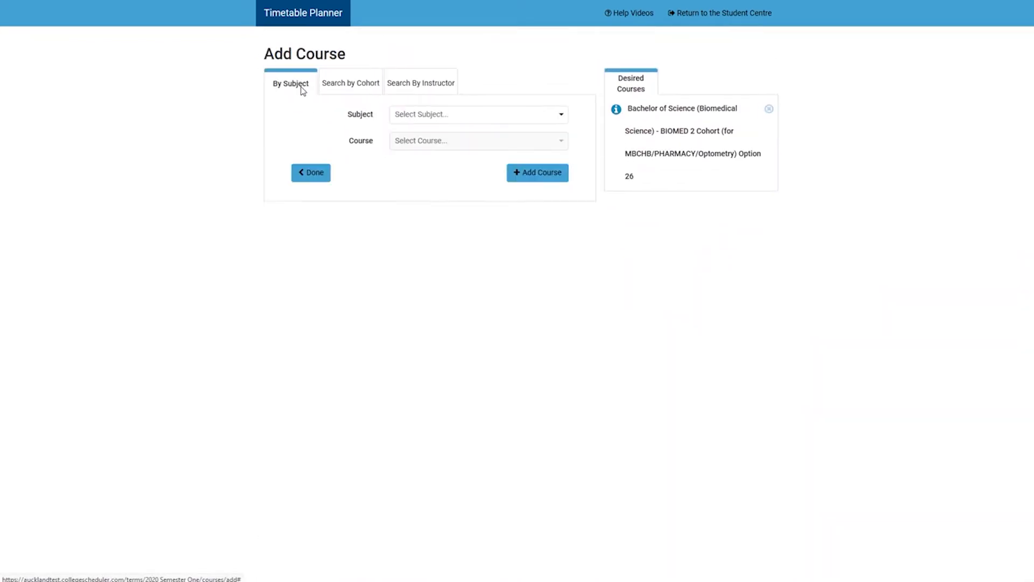
pyautogui.click(562, 114)
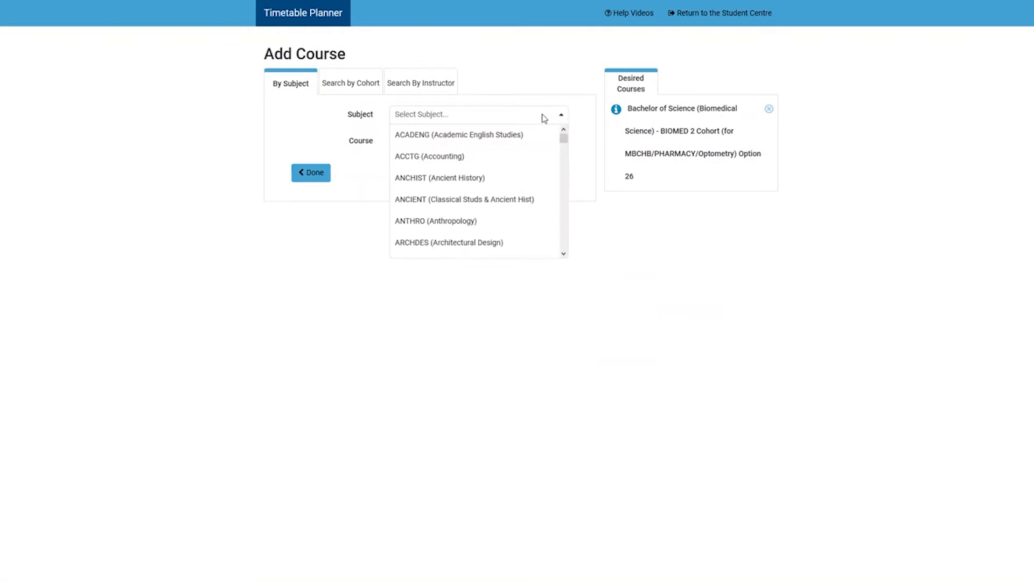
pyautogui.click(485, 135)
pyautogui.click(459, 147)
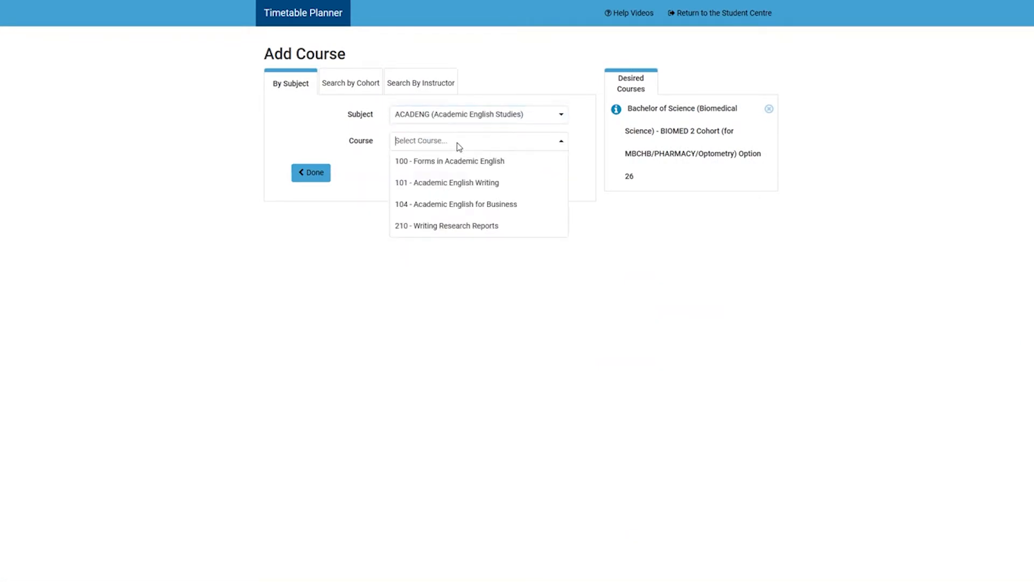
pyautogui.click(469, 182)
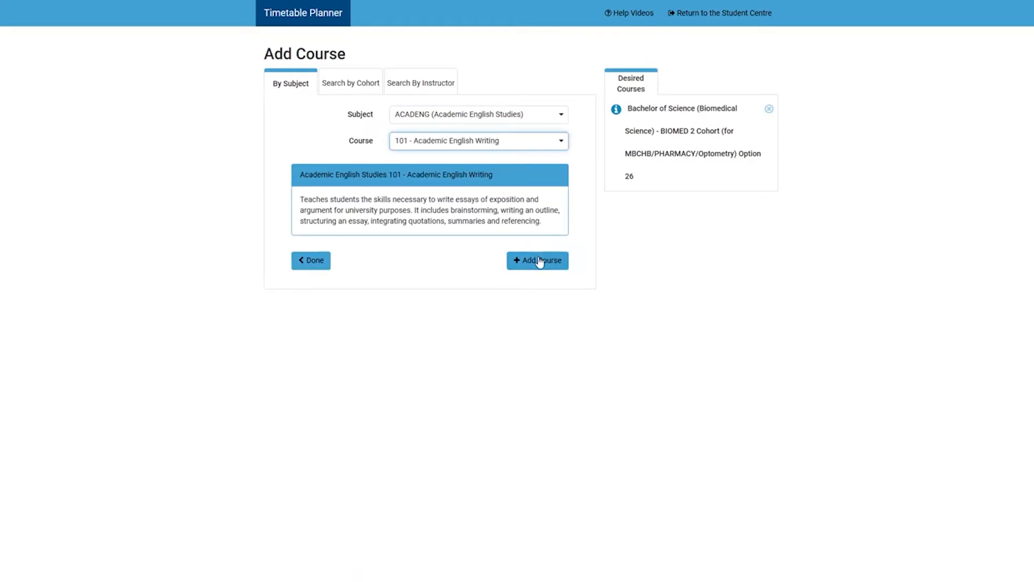
pyautogui.click(540, 261)
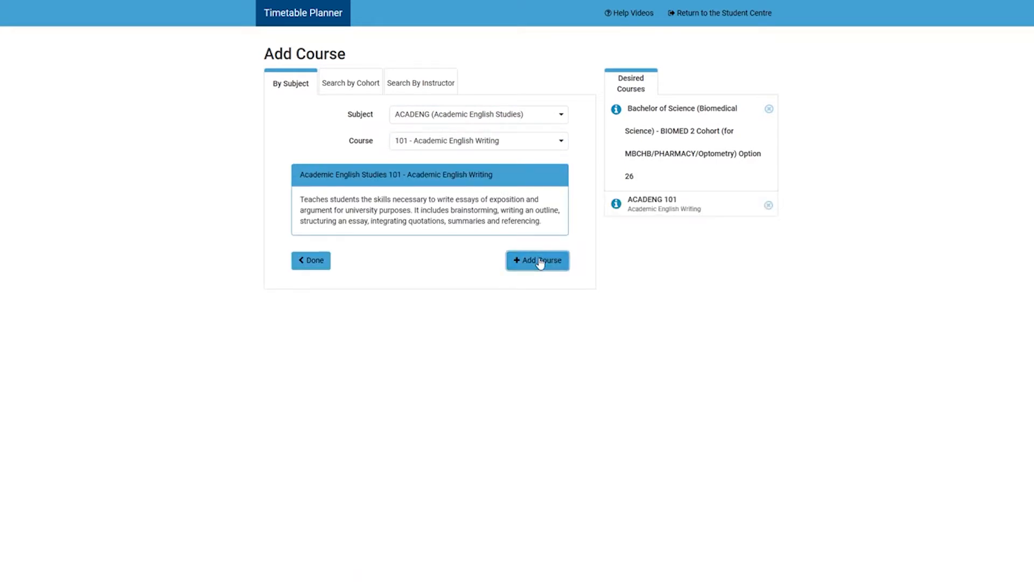
# Finish adding courses, generate timetables for the selected courses and open the generated timetable for viewing.
pyautogui.click(319, 262)
pyautogui.scroll(-1, 315, 302)
pyautogui.click(310, 333)
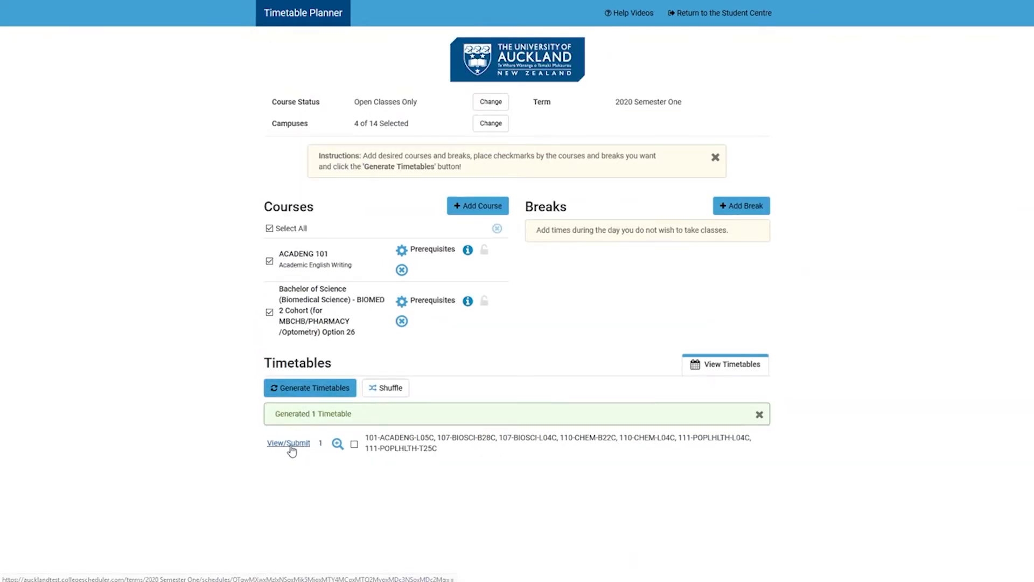
pyautogui.click(290, 445)
# Check the generated timetable's class schedule in weeks 3, 4 and 5.
pyautogui.scroll(-2, 478, 397)
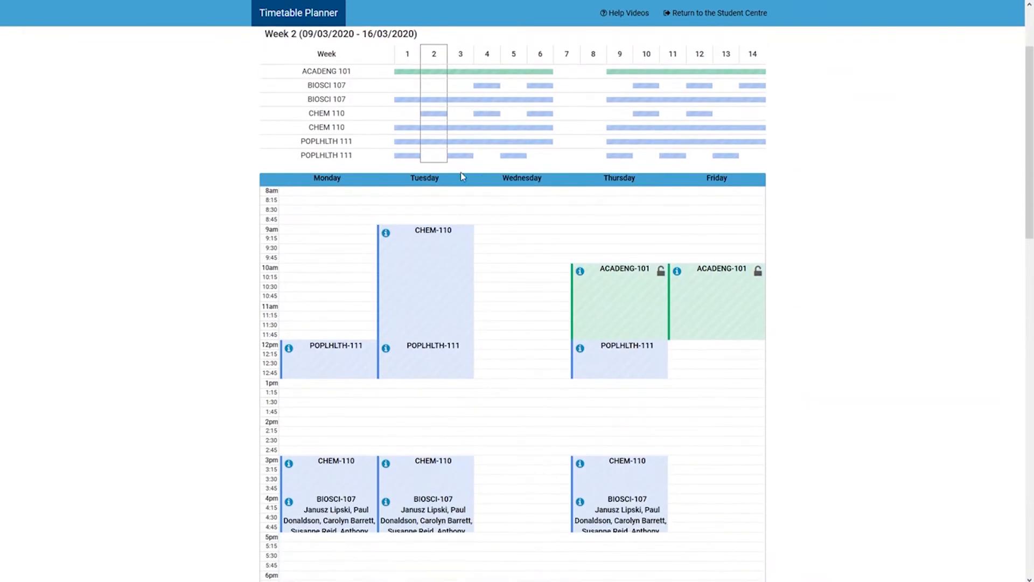
pyautogui.click(464, 154)
pyautogui.click(489, 148)
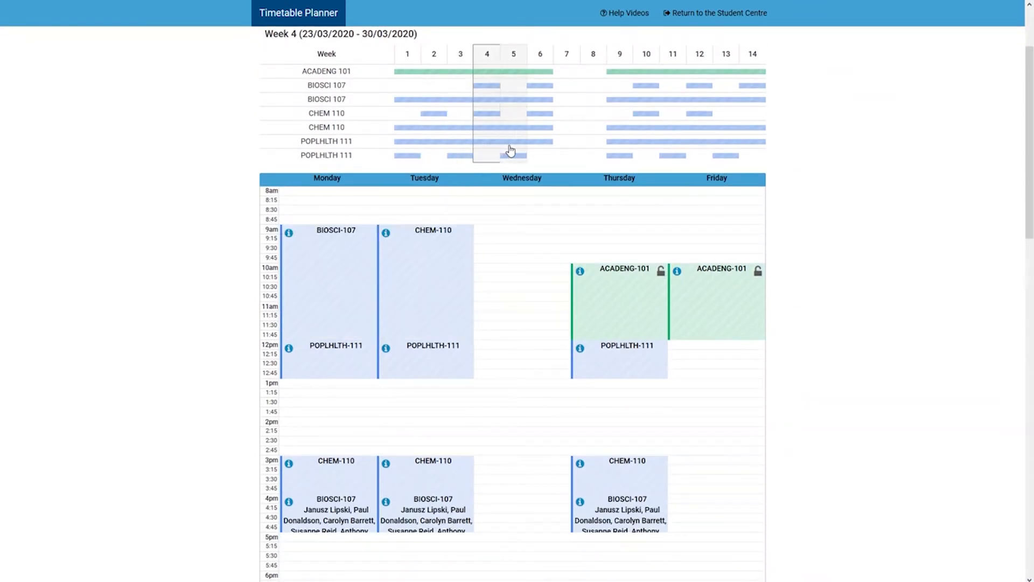
pyautogui.click(510, 150)
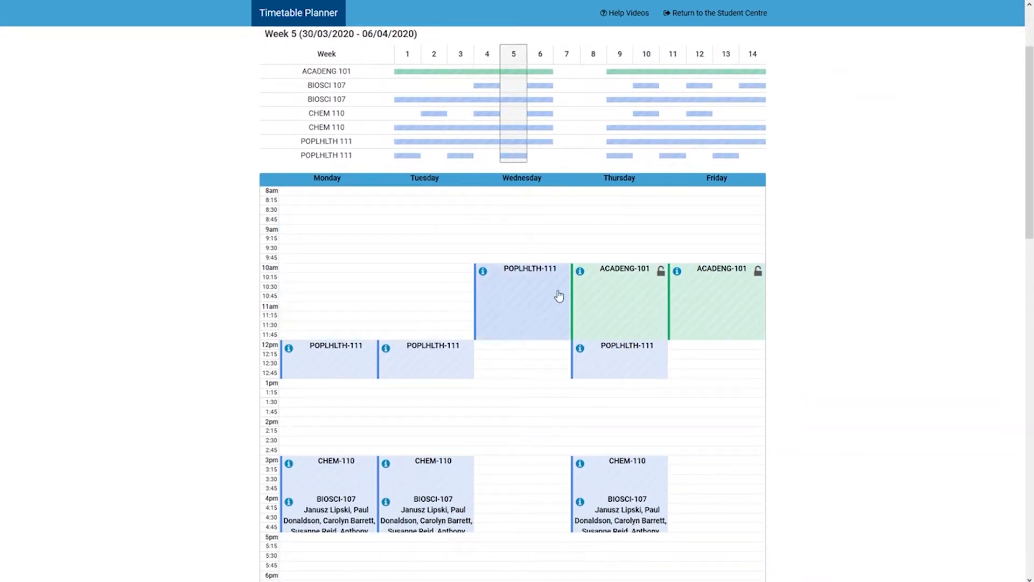
# Send the viewed timetable to the Enrolment Cart and confirm the transfer.
pyautogui.scroll(2, 672, 326)
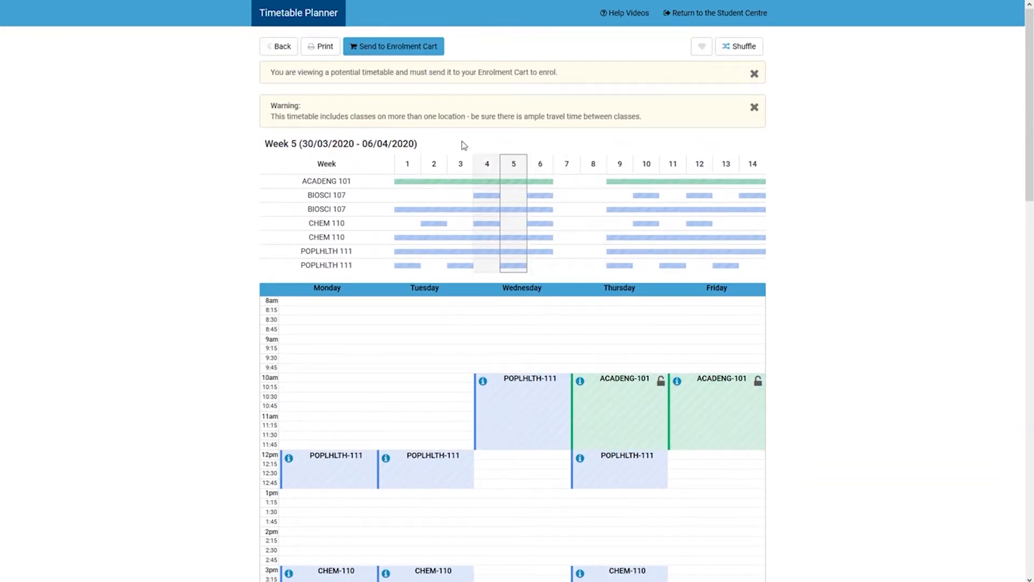
pyautogui.click(407, 47)
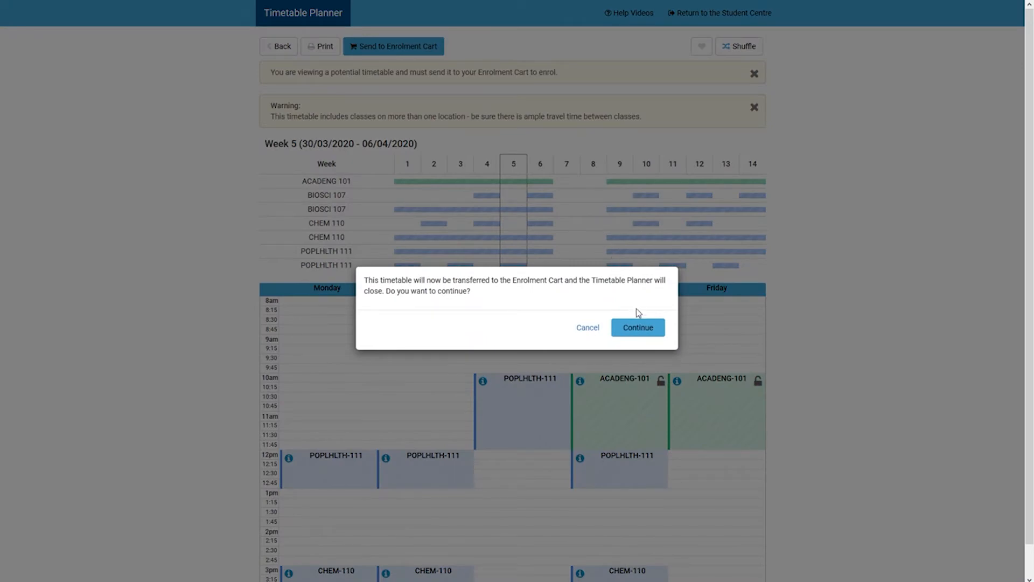
pyautogui.click(644, 330)
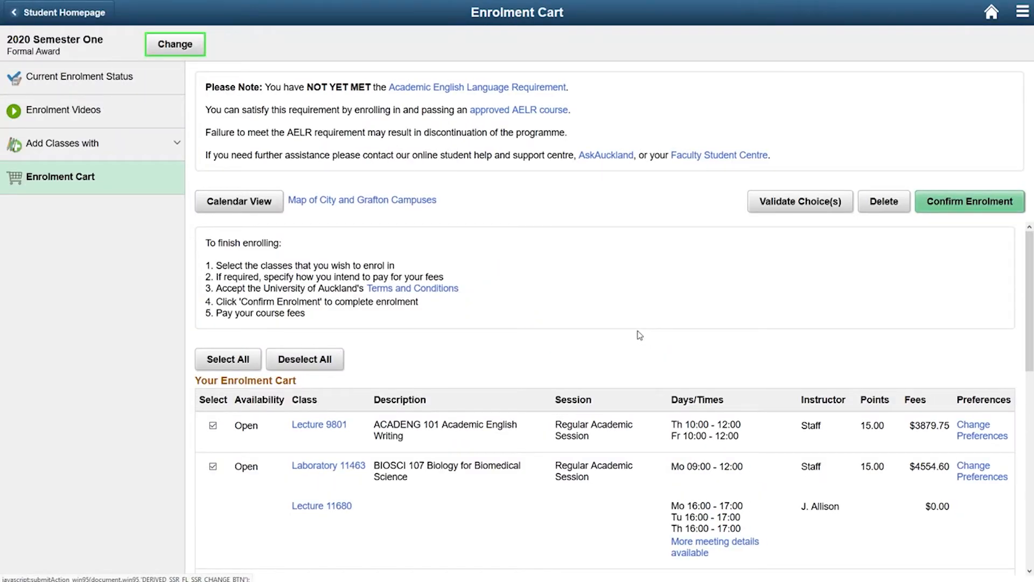
# Review the classes in the Enrolment Cart, accept the Terms and Conditions and confirm the enrolment.
pyautogui.scroll(-3, 639, 335)
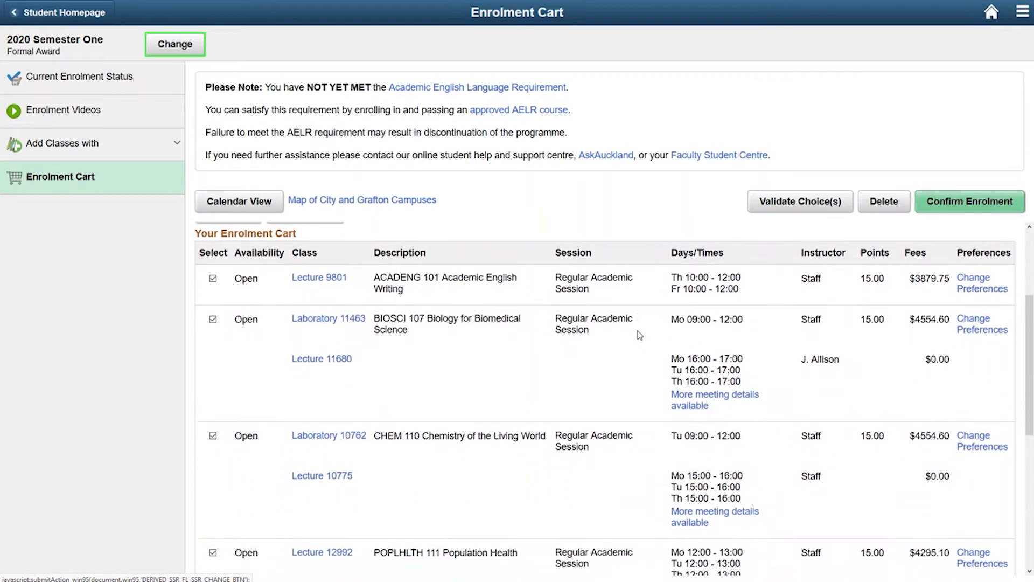
pyautogui.scroll(-4, 640, 336)
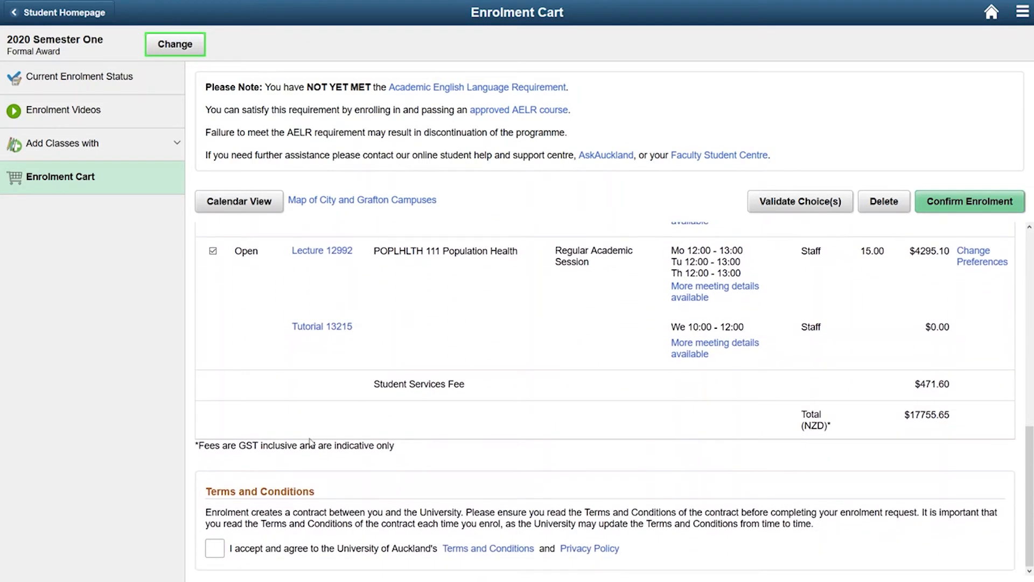
pyautogui.click(214, 556)
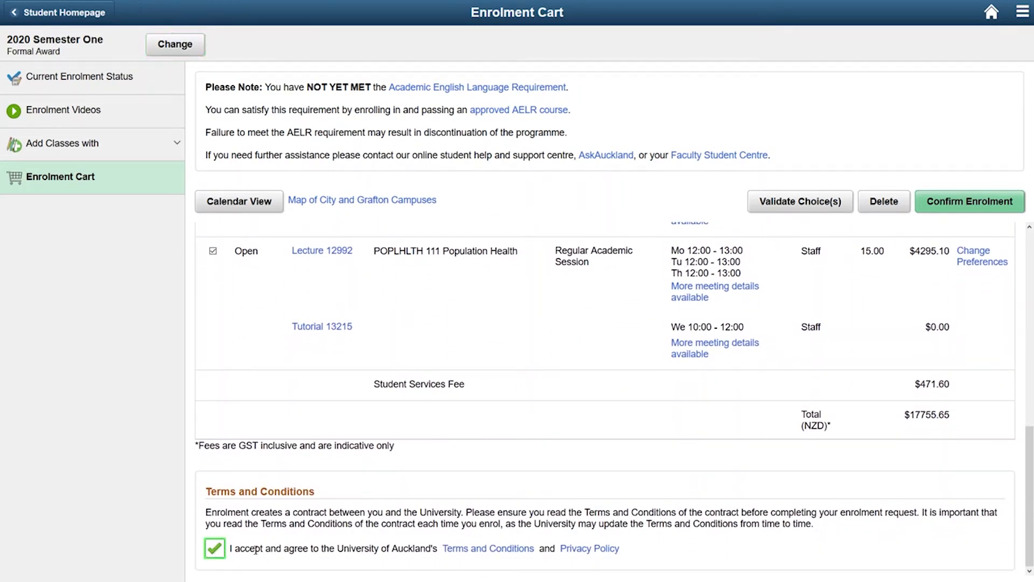
pyautogui.click(958, 203)
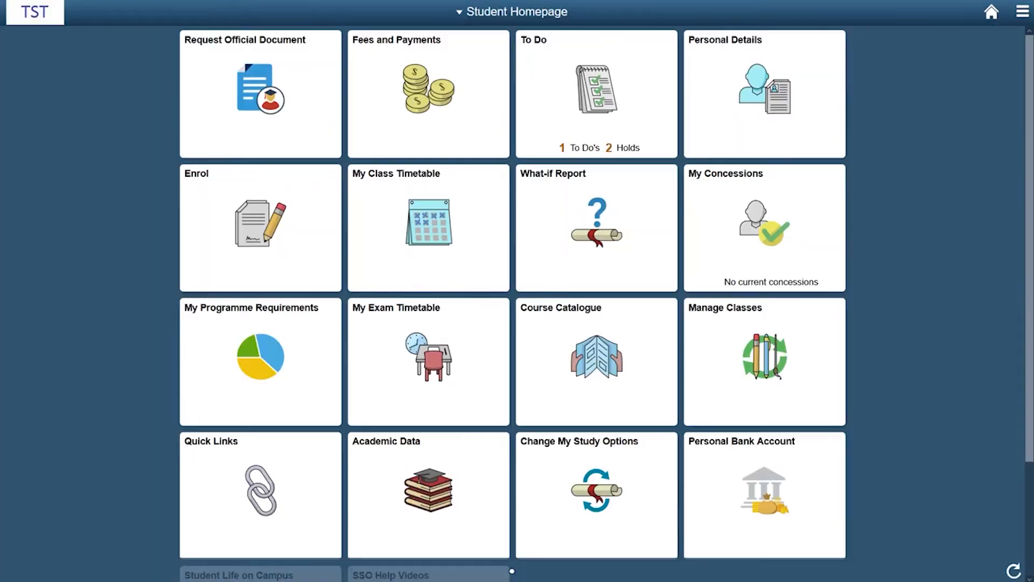
# Return to enrolment, change the term to 2020 Semester Two and launch Timetable Planner for it.
pyautogui.click(280, 232)
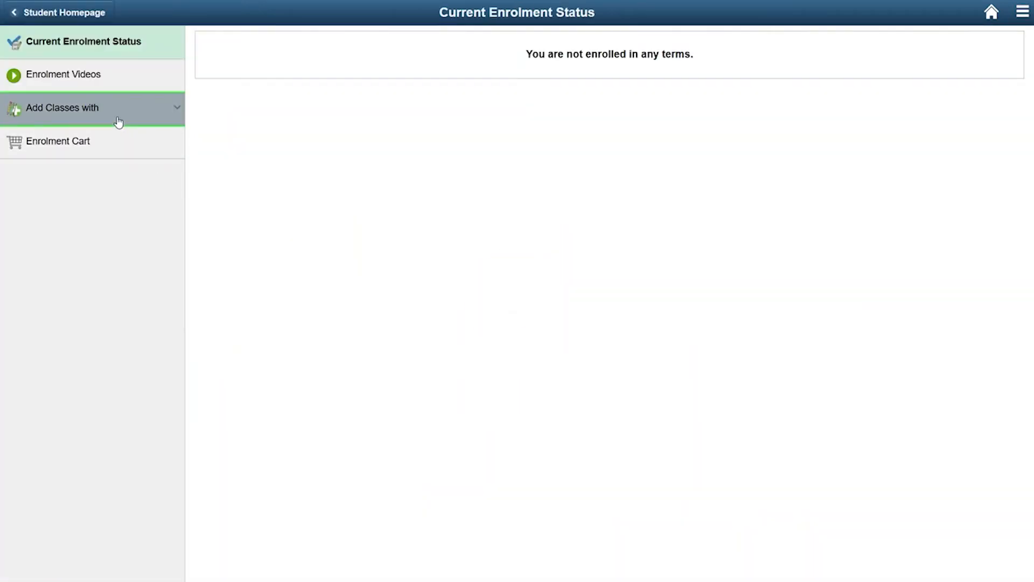
pyautogui.click(119, 122)
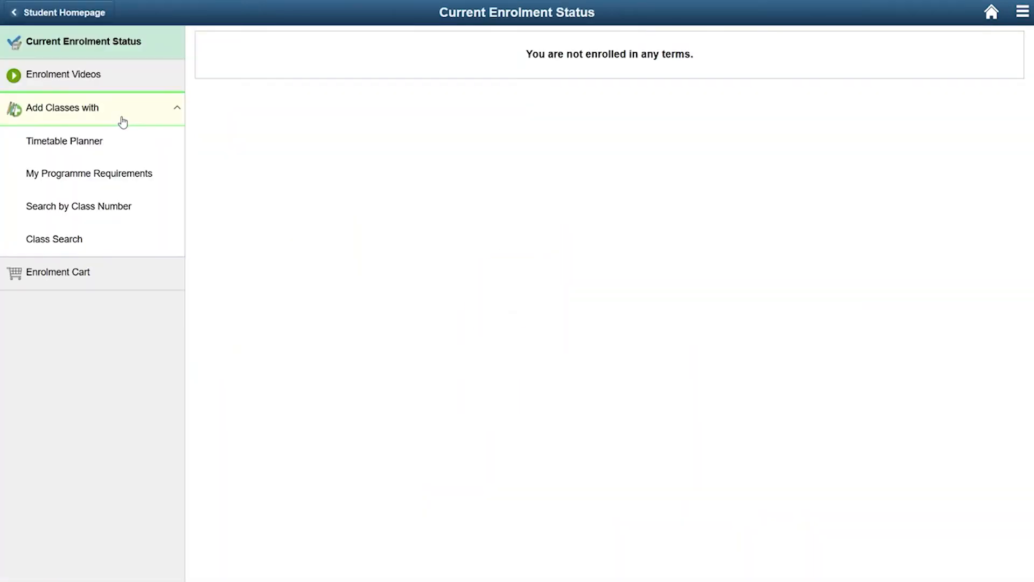
pyautogui.click(120, 141)
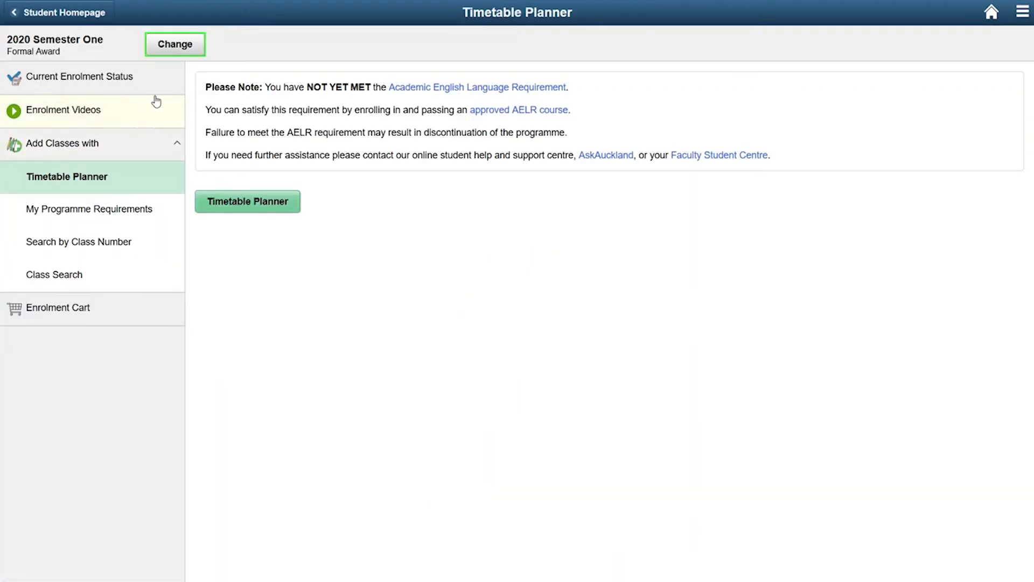
pyautogui.click(175, 46)
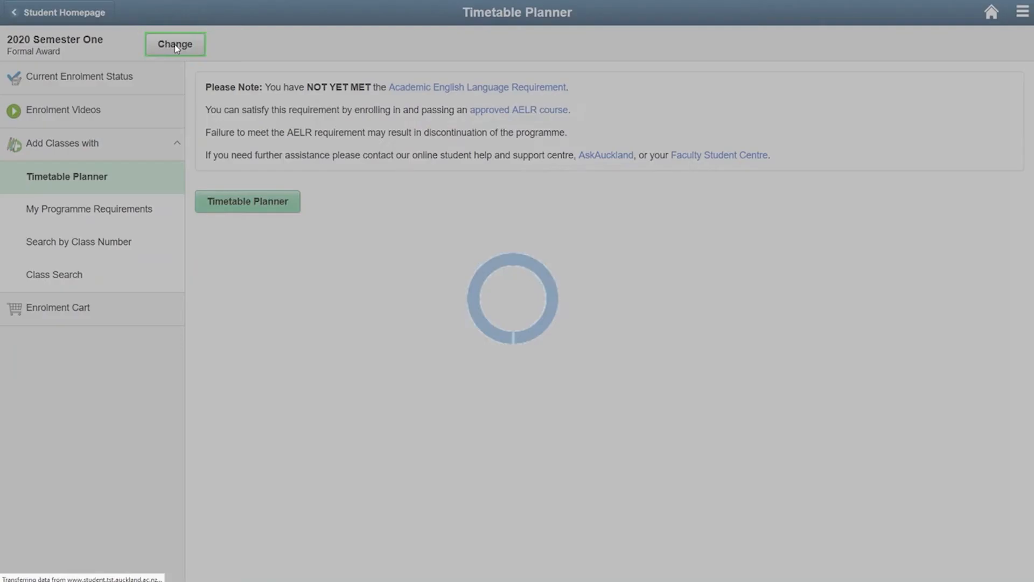
pyautogui.click(364, 143)
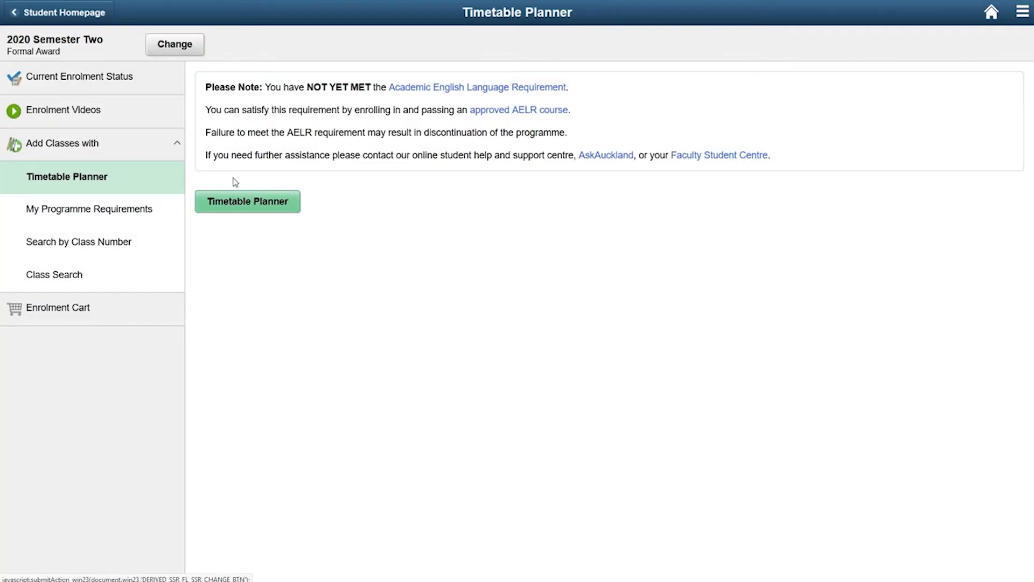
pyautogui.click(230, 202)
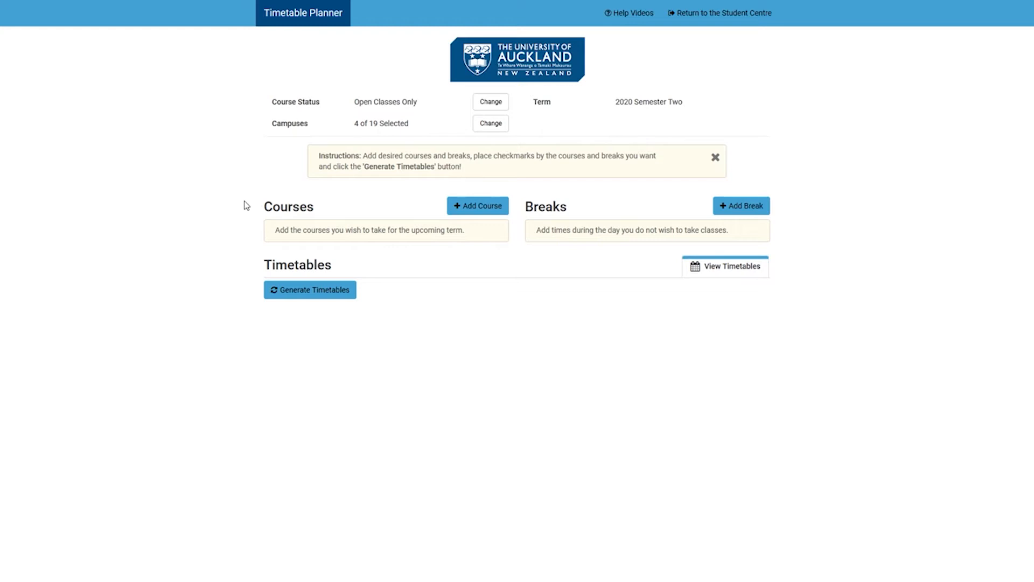
# Start adding a course by cohort and choose the Bachelor of Science (Biomedical Science) programme.
pyautogui.click(472, 206)
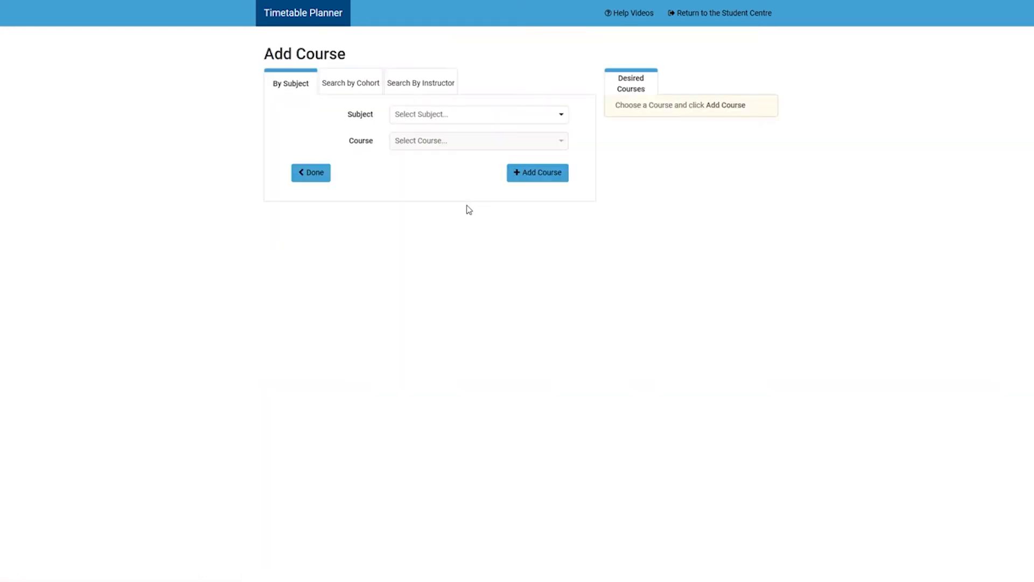
pyautogui.click(365, 92)
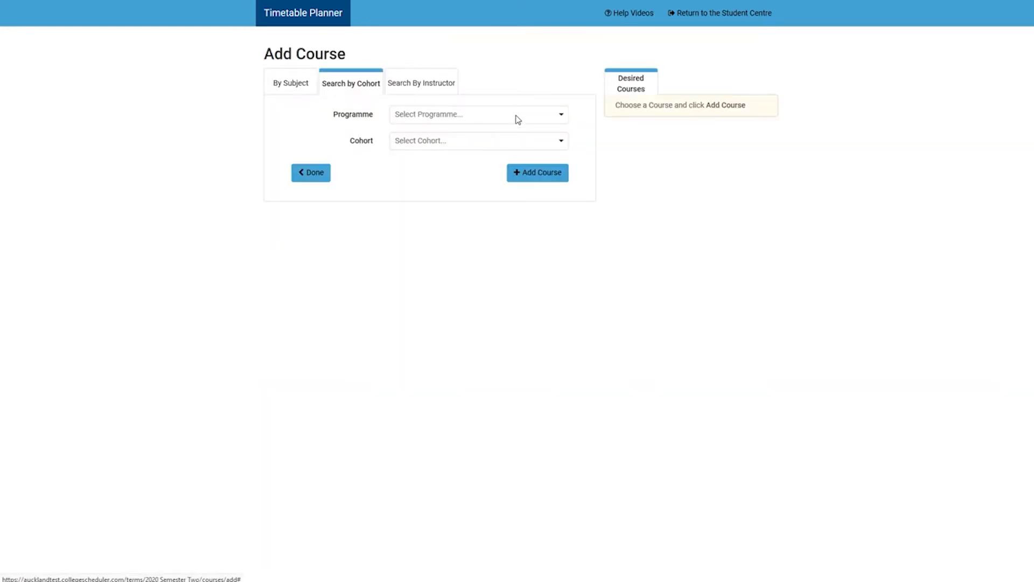
pyautogui.click(567, 117)
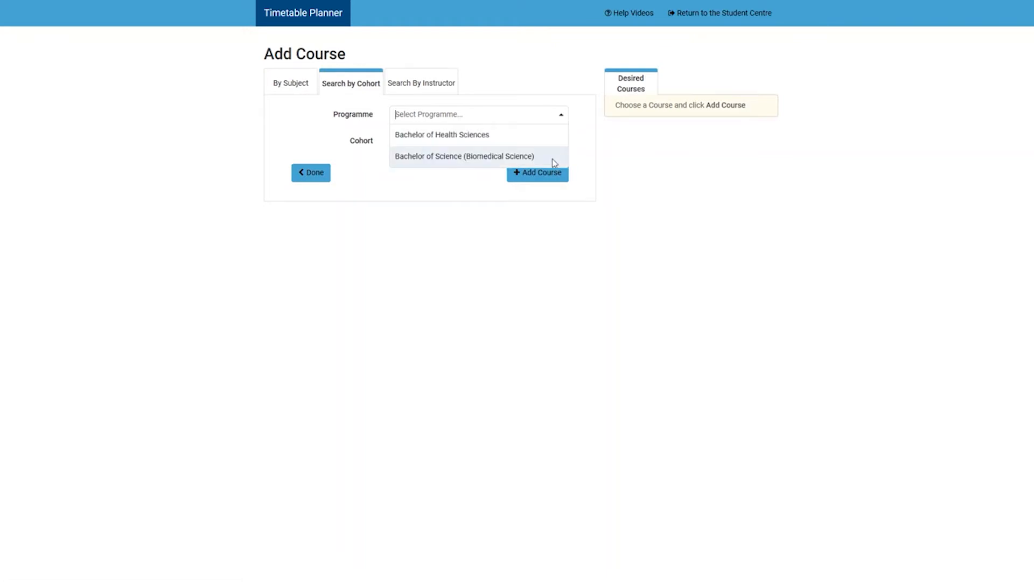
pyautogui.click(553, 159)
# Preview BIOMED 2 Cohort (for MBCHB/PHARMACY/Optometry) Option 3 and examine its class sections and weekly schedule.
pyautogui.click(559, 145)
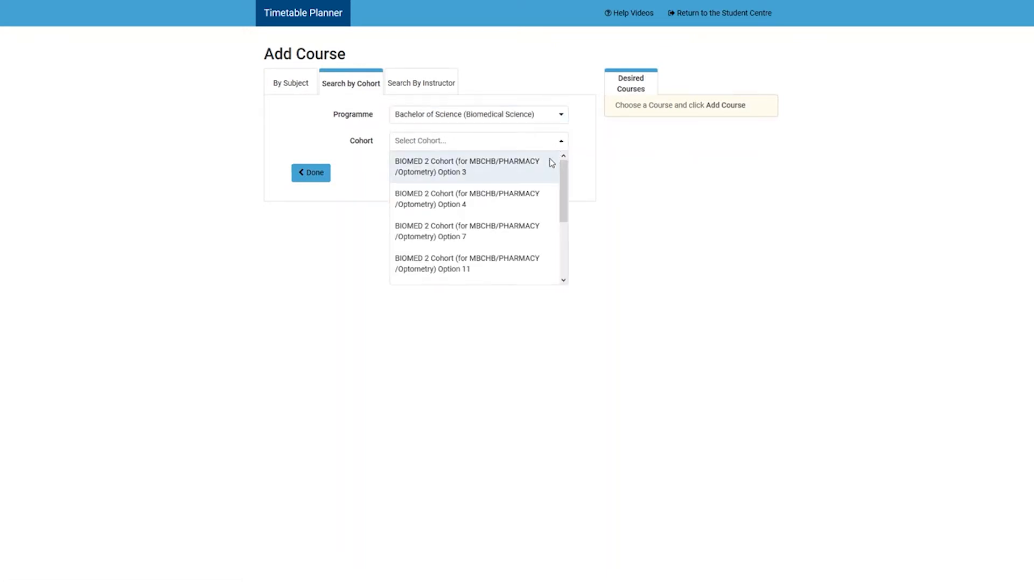
pyautogui.scroll(-3, 552, 163)
pyautogui.scroll(2, 548, 175)
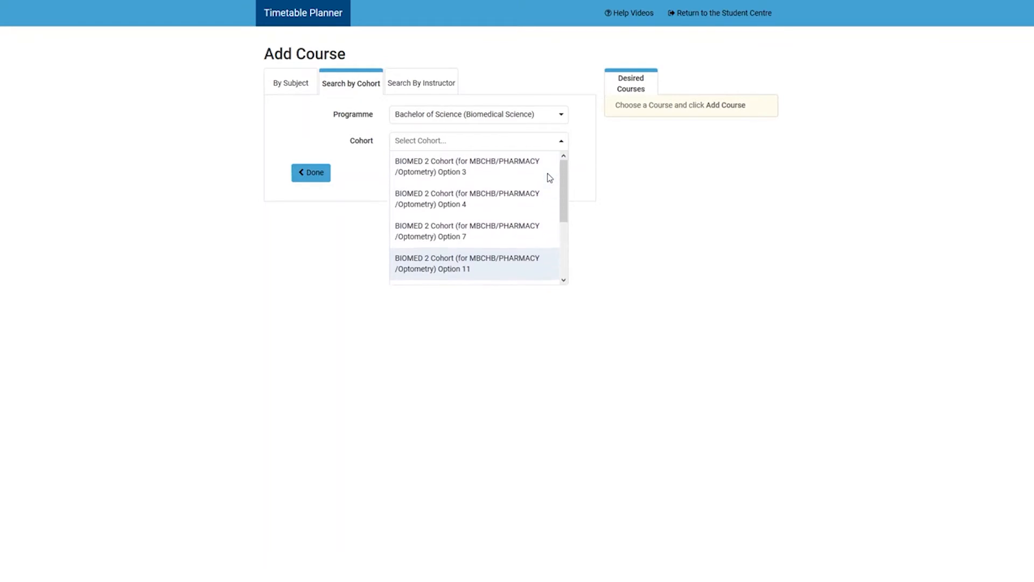
pyautogui.click(519, 174)
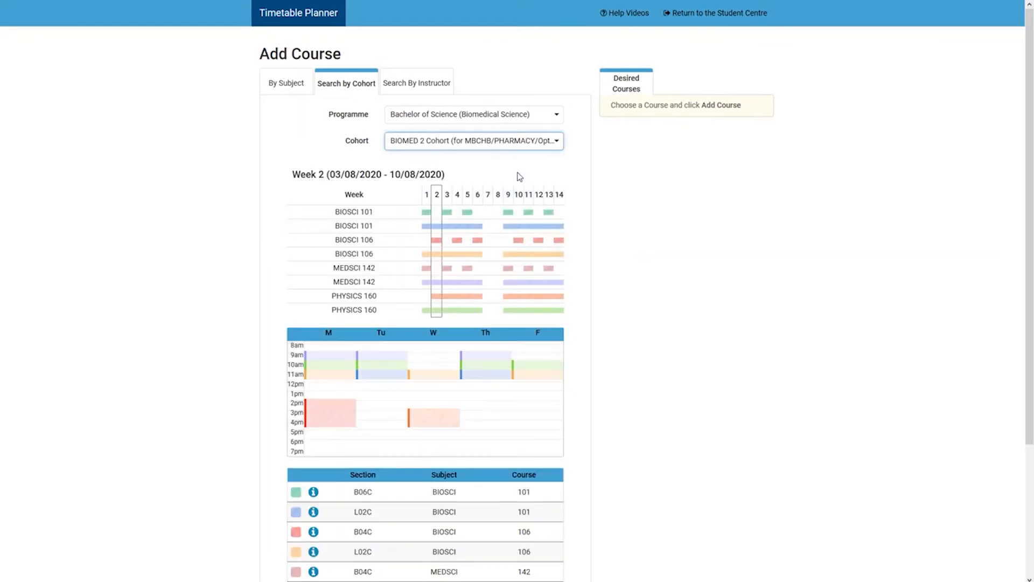
pyautogui.scroll(-3, 490, 233)
pyautogui.scroll(3, 489, 432)
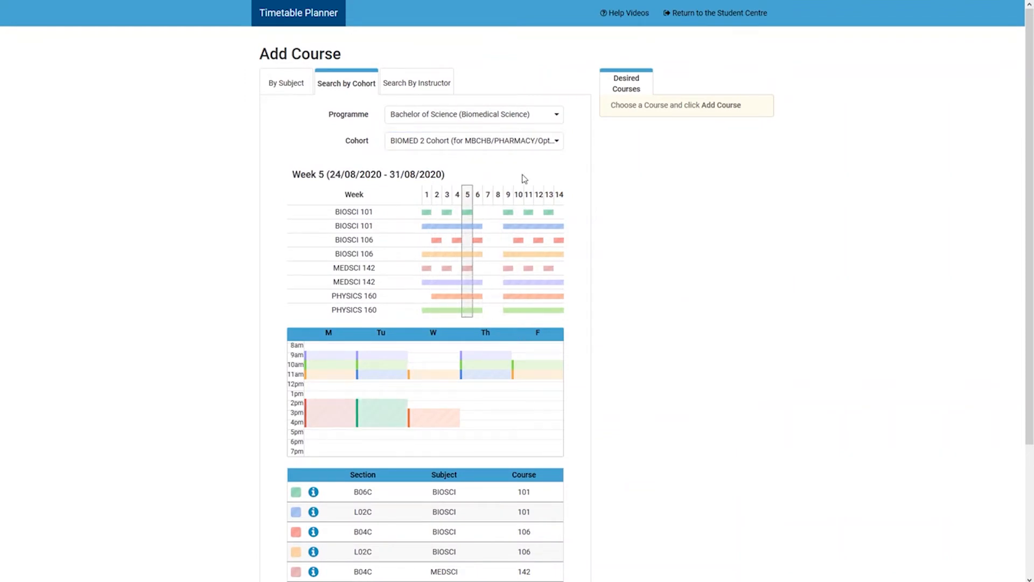
# Select BIOMED 2 Cohort (for MBCHB/PHARMACY/Optometry) Option 25 and check its schedule in week 4.
pyautogui.click(534, 141)
pyautogui.scroll(-5, 546, 155)
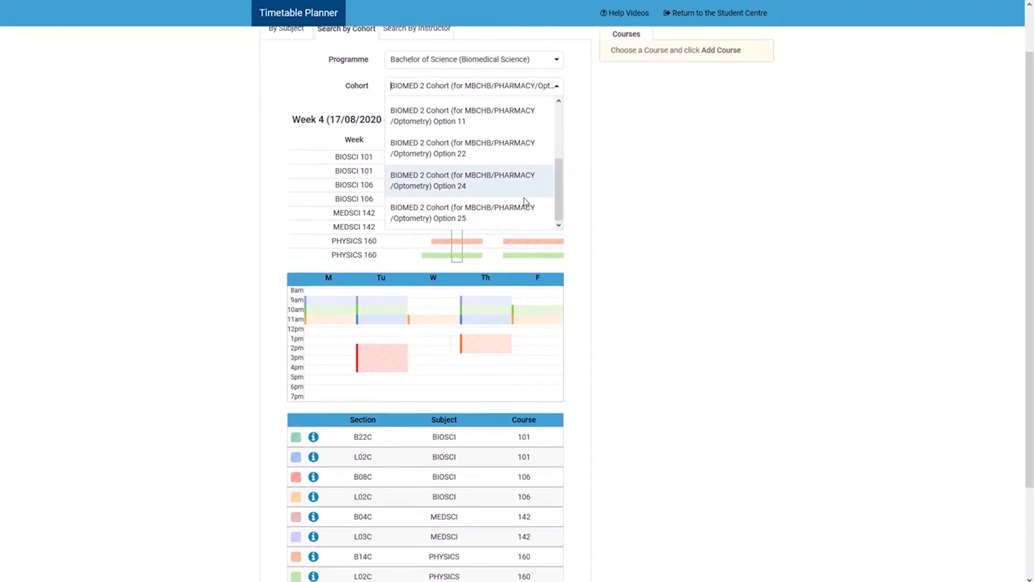
pyautogui.click(525, 200)
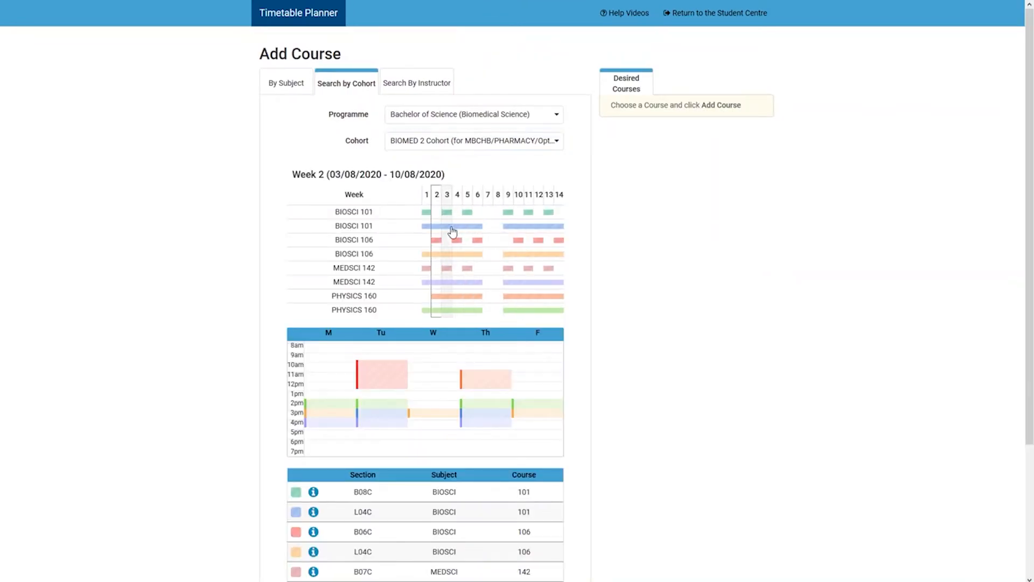
pyautogui.click(454, 236)
pyautogui.click(457, 241)
# Add the Option 25 cohort to the desired courses and generate timetables for 2020 Semester Two.
pyautogui.scroll(-3, 457, 241)
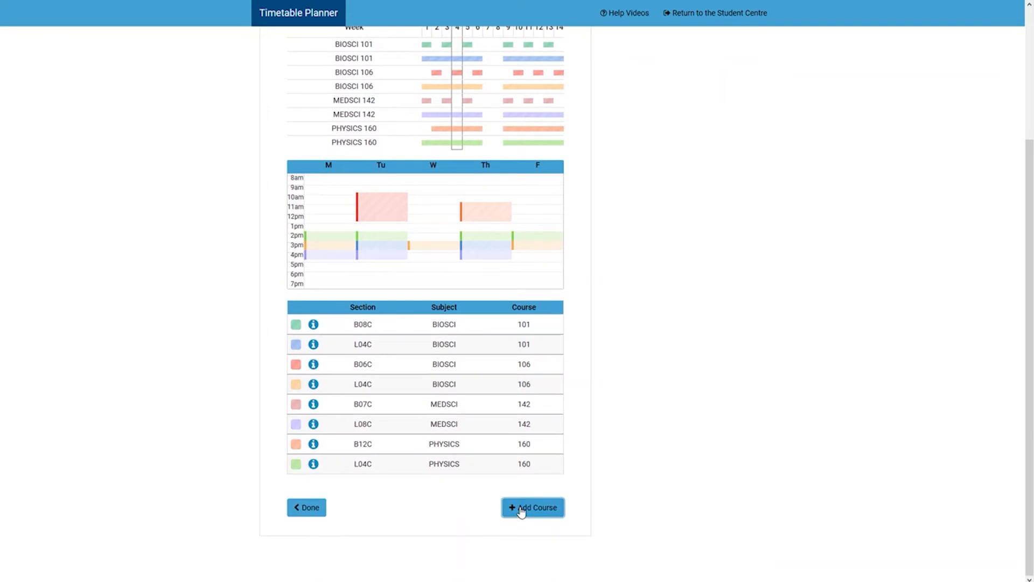
pyautogui.scroll(3, 595, 466)
pyautogui.scroll(-3, 431, 492)
pyautogui.click(309, 509)
pyautogui.click(317, 349)
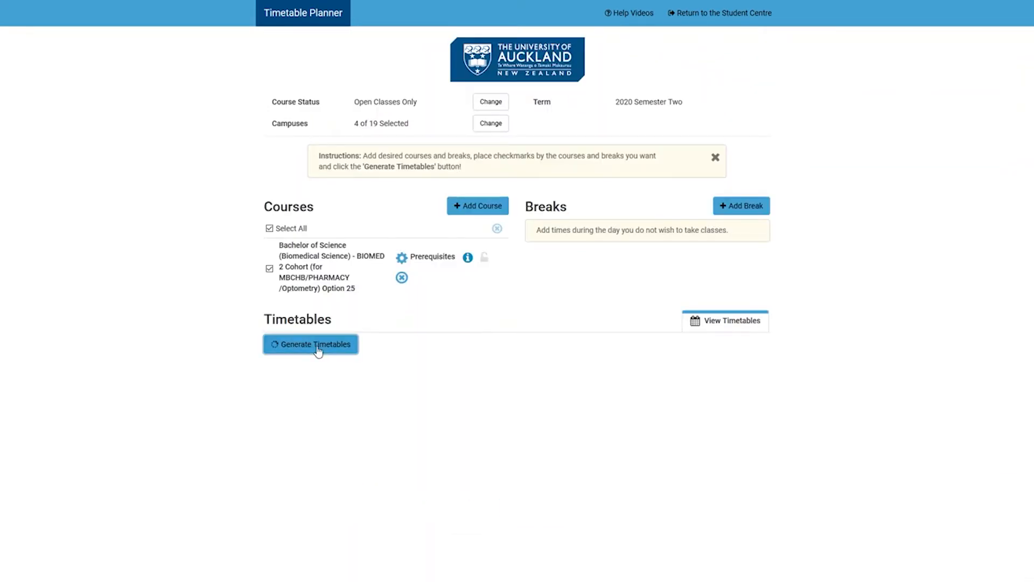
# Open the generated Option 25 timetable and check its class schedule for weeks 3, 4 and 5.
pyautogui.click(288, 399)
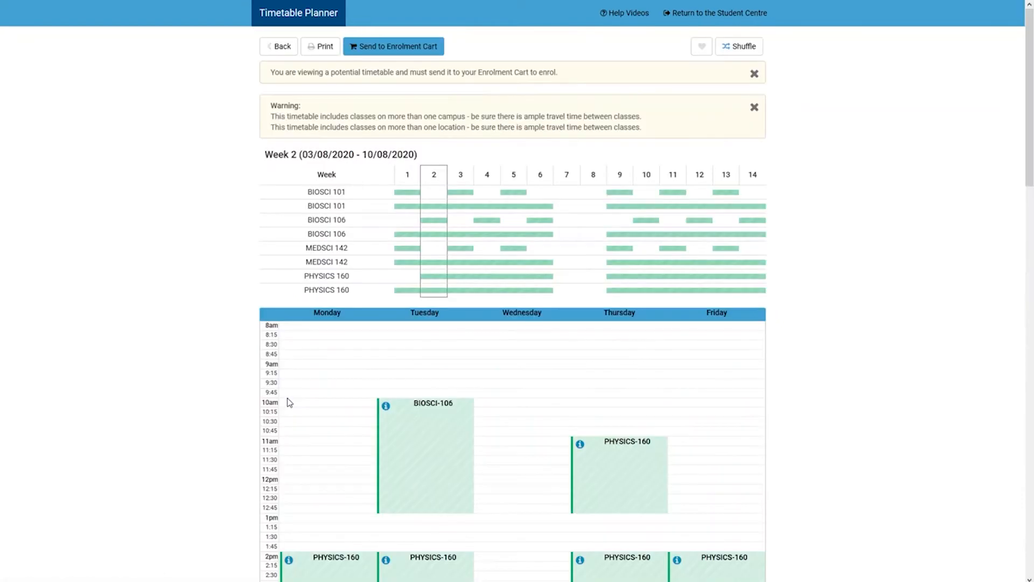
pyautogui.scroll(-4, 289, 401)
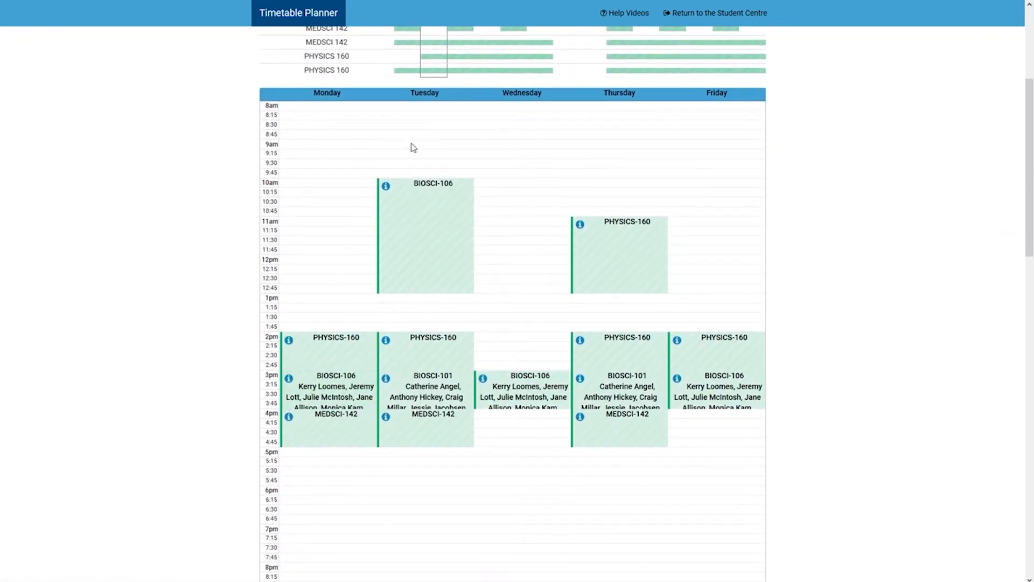
pyautogui.click(459, 72)
pyautogui.click(485, 72)
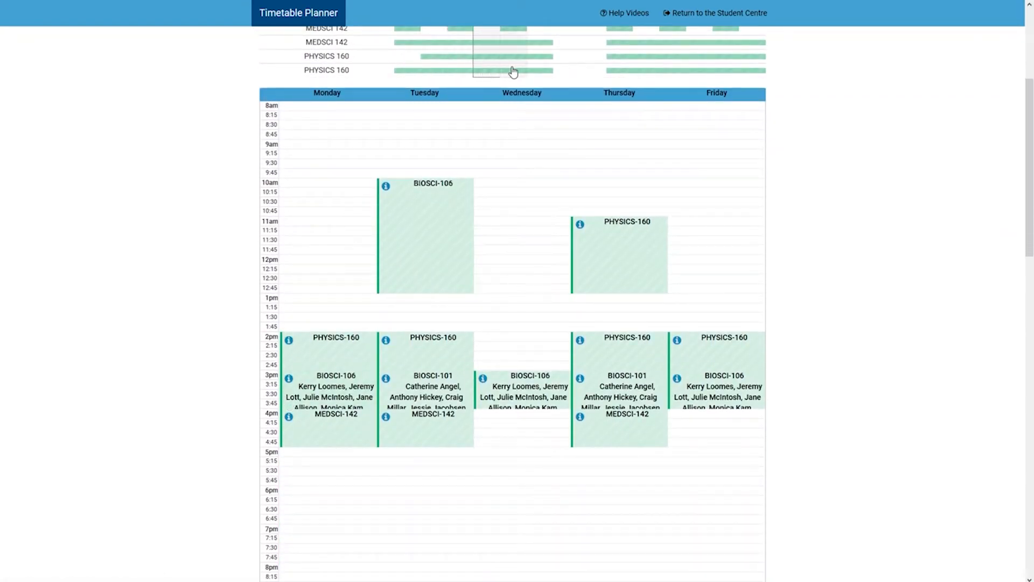
pyautogui.click(514, 71)
pyautogui.scroll(4, 658, 161)
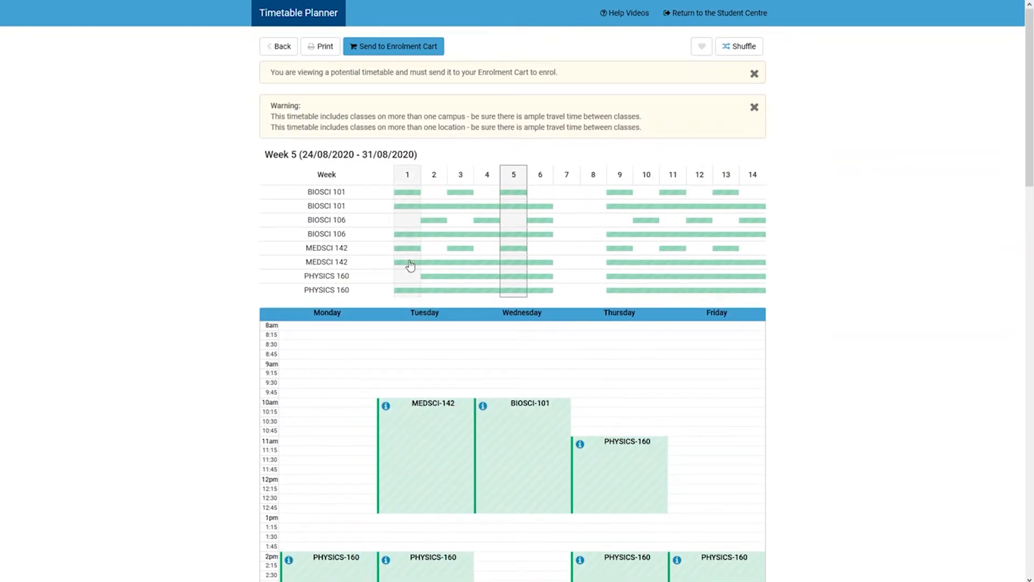
# Send the Option 25 timetable to the Enrolment Cart and agree to the transfer.
pyautogui.click(397, 48)
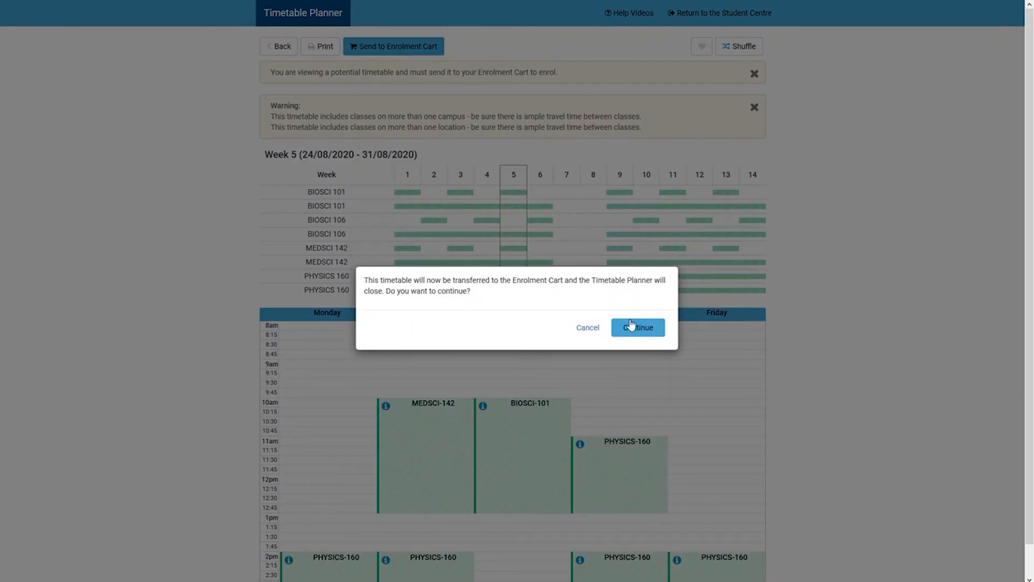
pyautogui.click(631, 325)
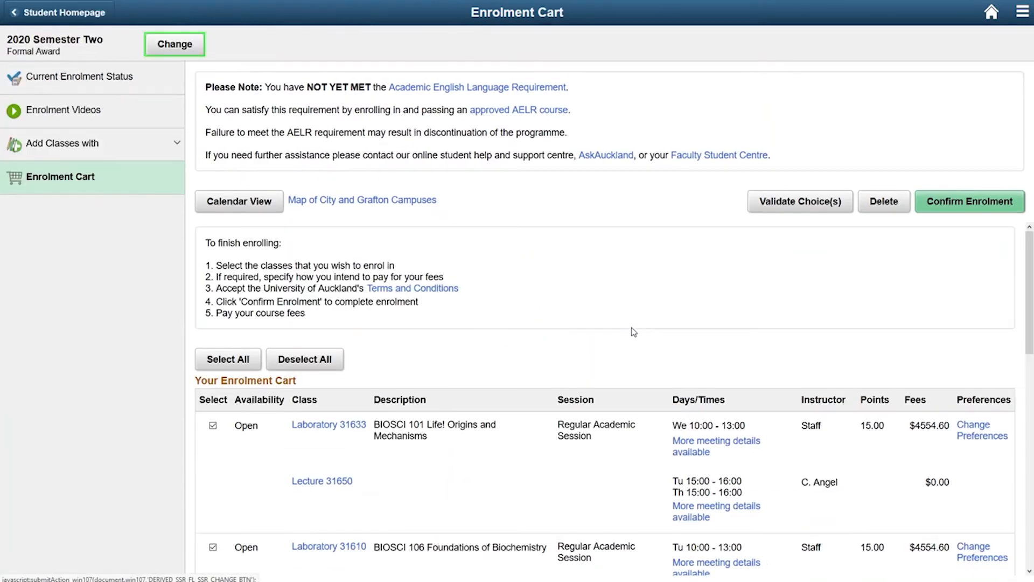
# Accept the University of Auckland's Terms and Conditions and confirm enrolment in the selected 2020 Semester Two classes.
pyautogui.scroll(-10, 502, 345)
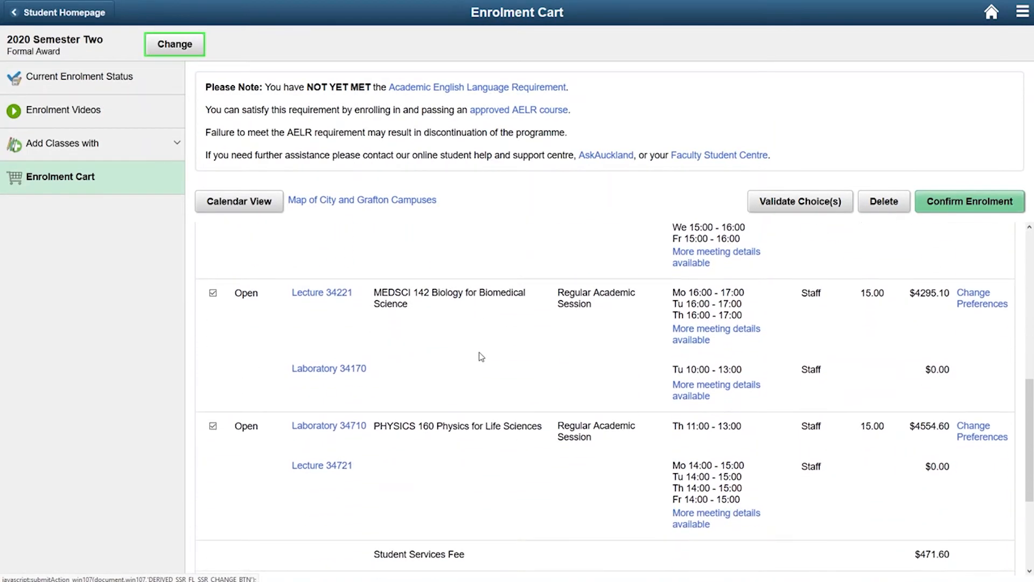
pyautogui.scroll(-1, 476, 370)
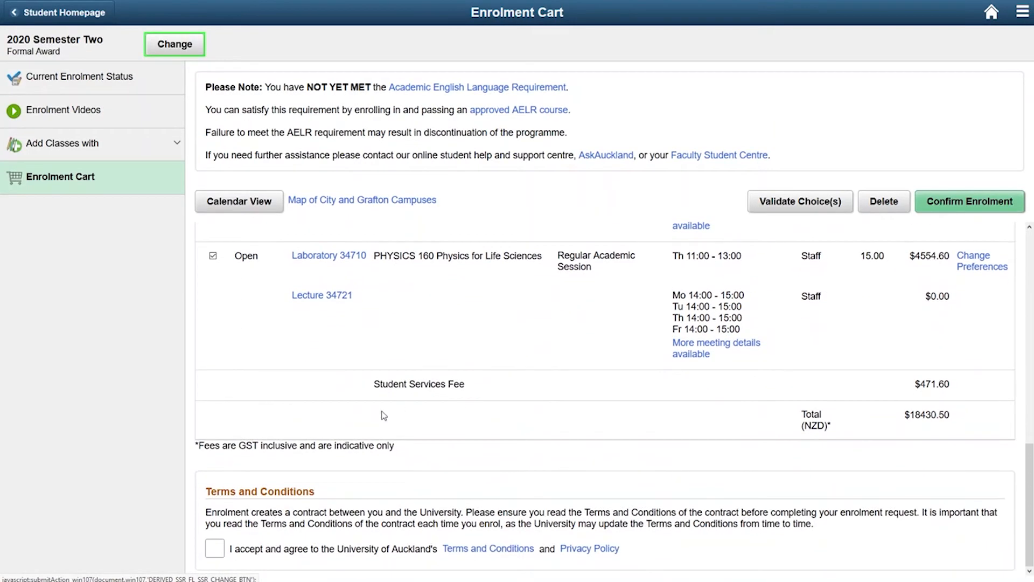
pyautogui.click(213, 555)
pyautogui.click(965, 201)
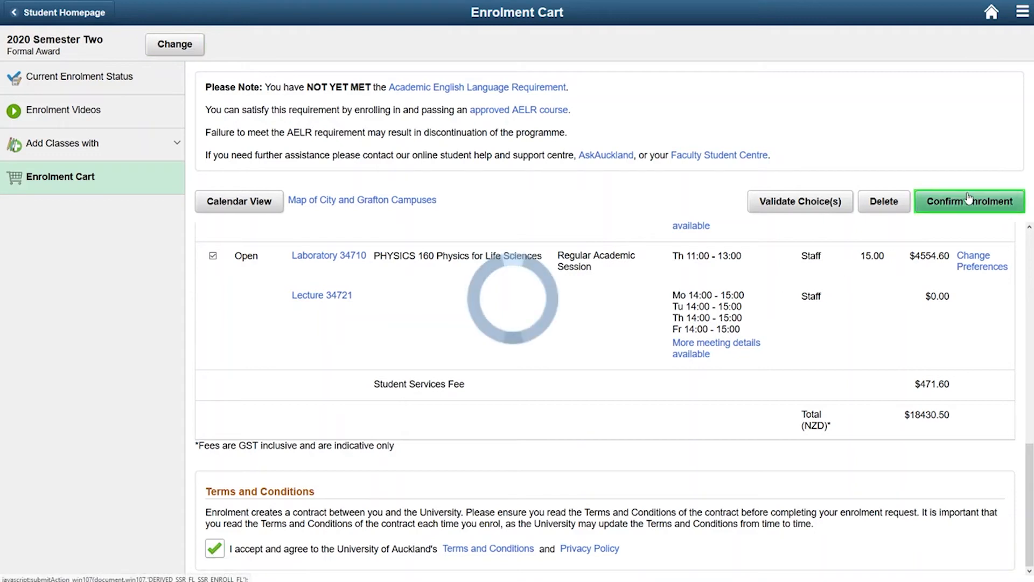